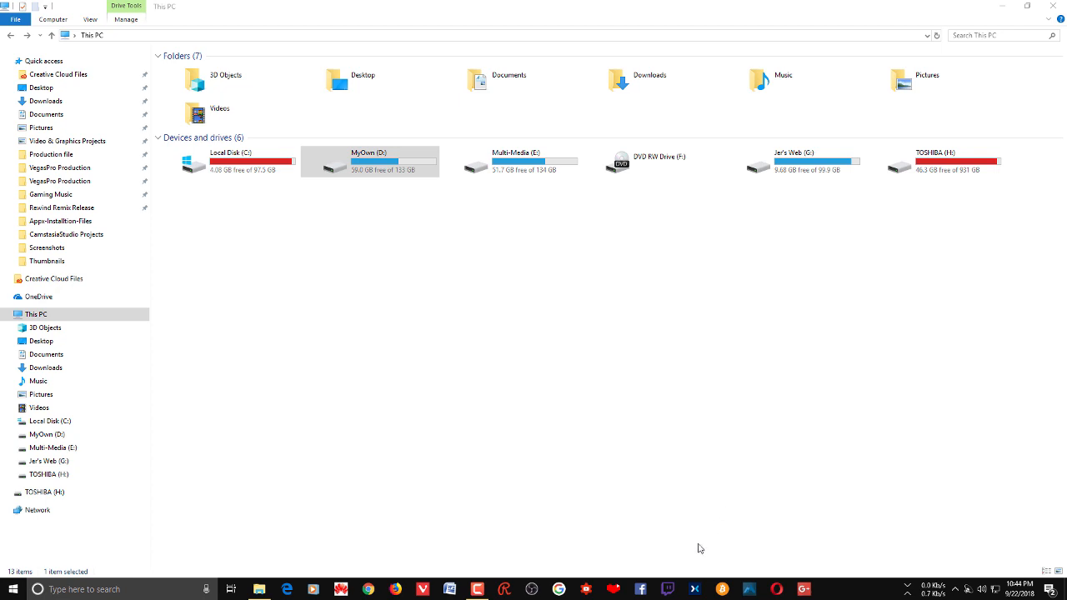
Examine the free space and capacity of the drives listed under Devices and drives in This PC.
left_click(421, 429)
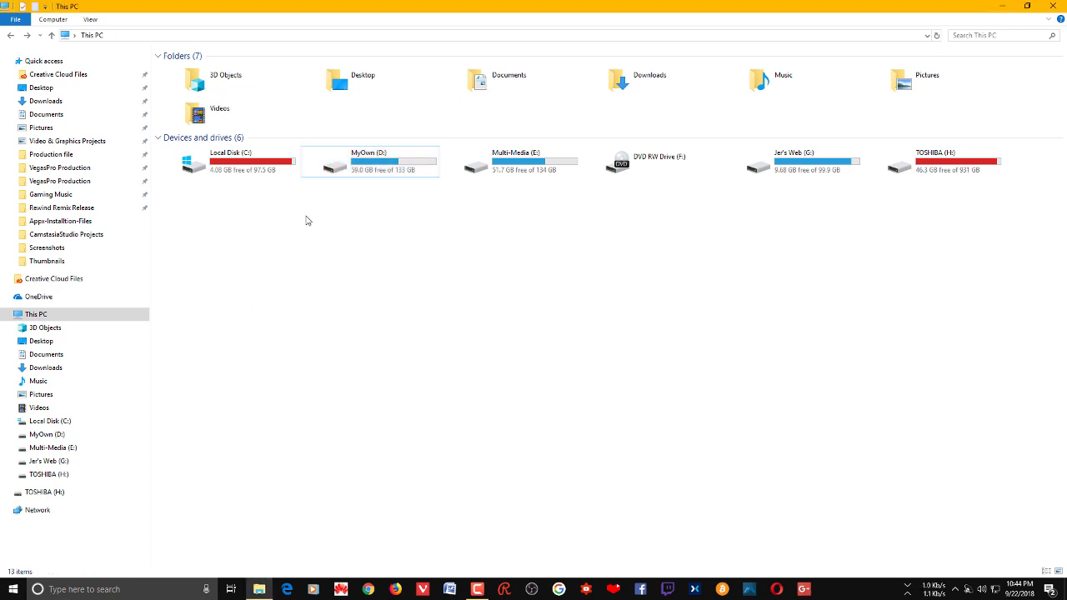
left_click(372, 171)
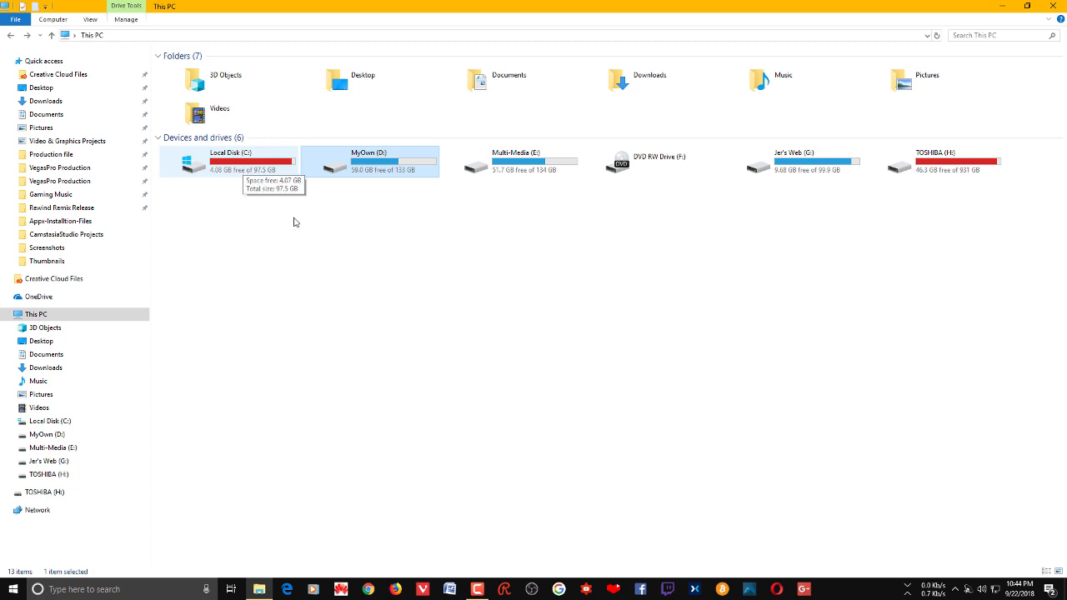
left_click(432, 328)
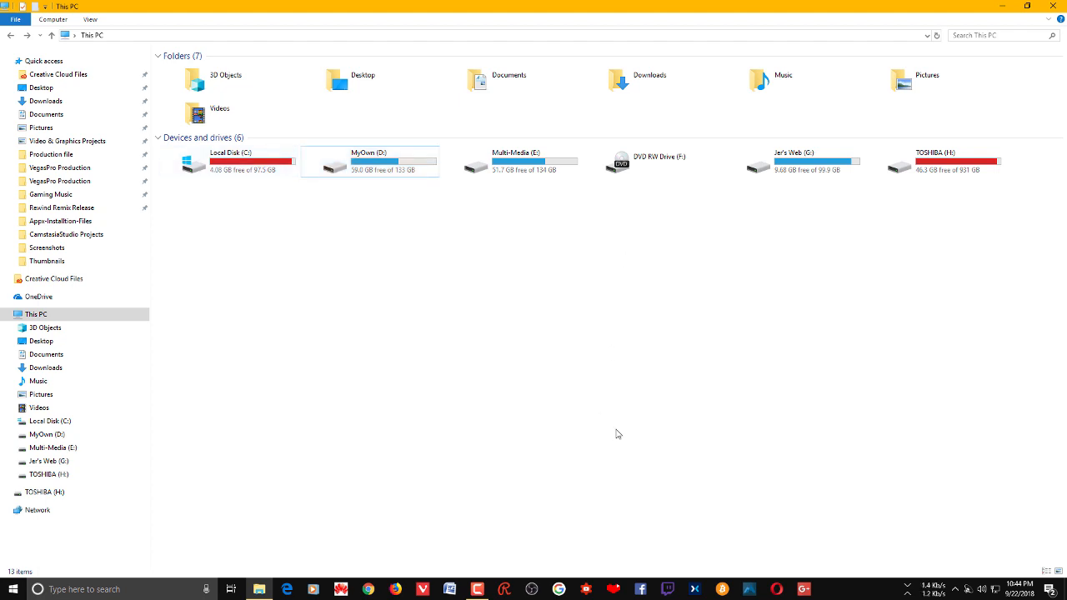
left_click(421, 166)
left_click(526, 168)
left_click(646, 165)
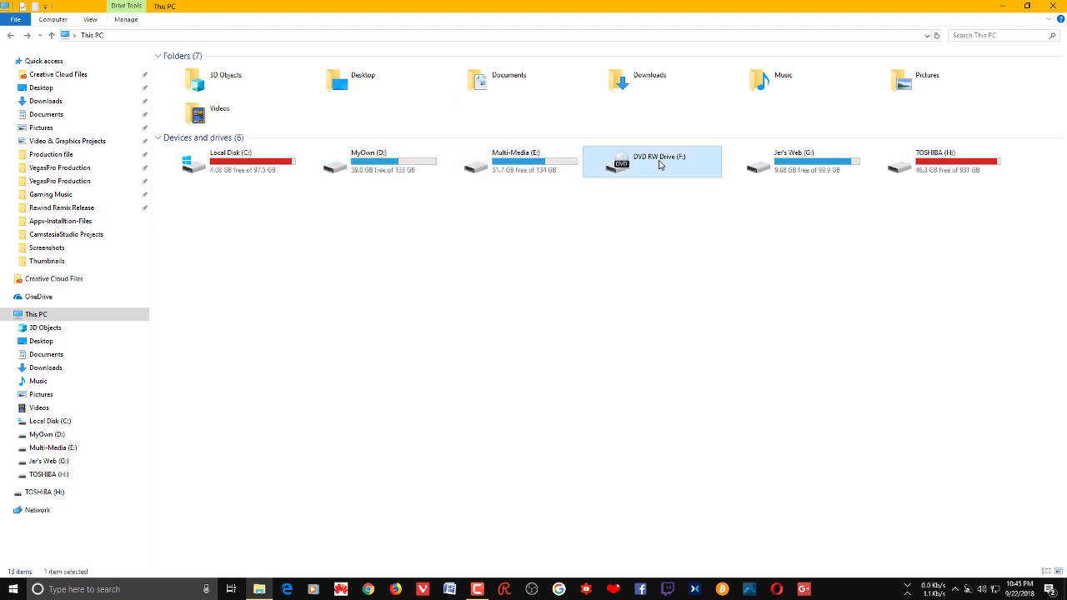
left_click(846, 167)
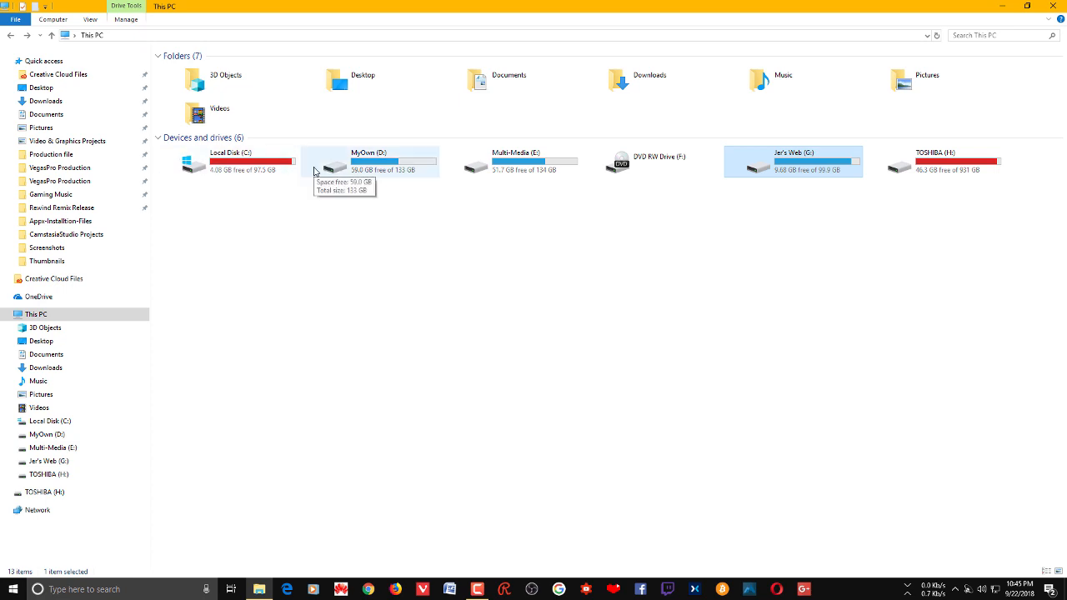
Search Windows for "disk management", open Create and format hard disk partitions, and enlarge the Disk Management window.
left_click(129, 590)
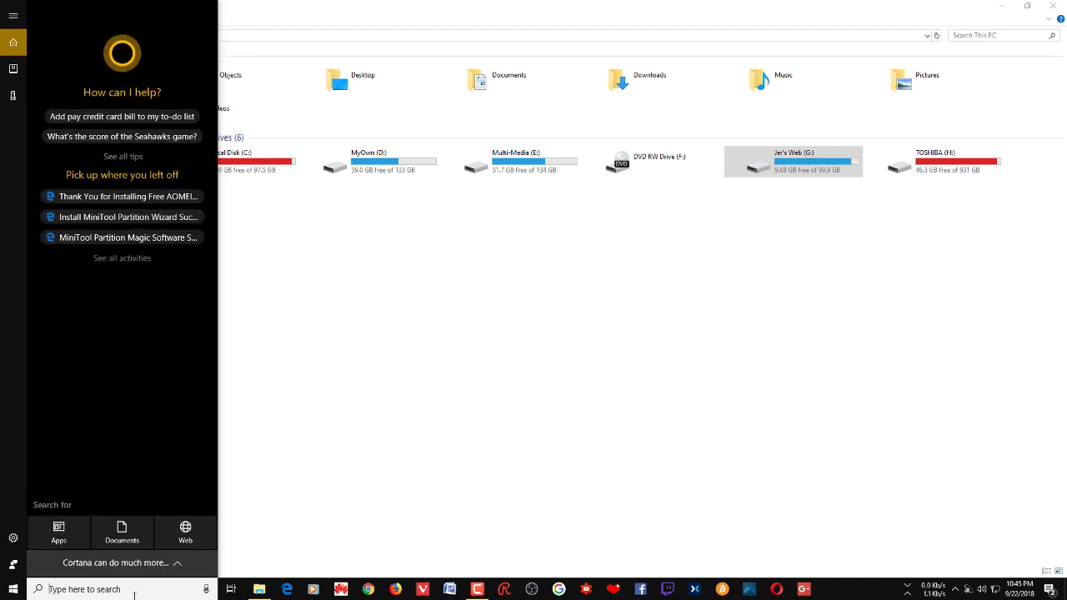
type("di")
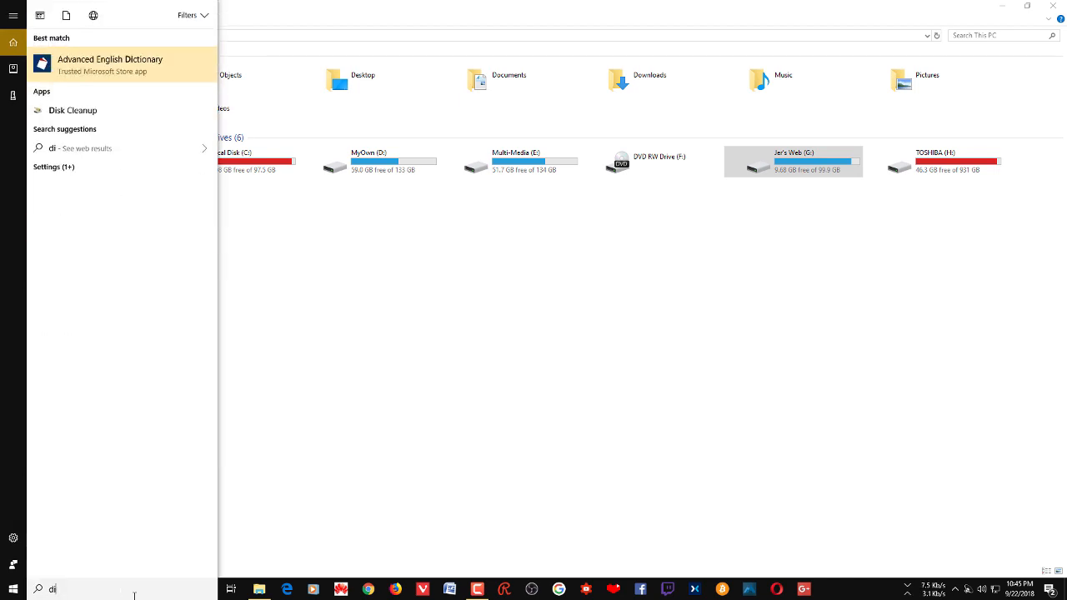
type("sk management")
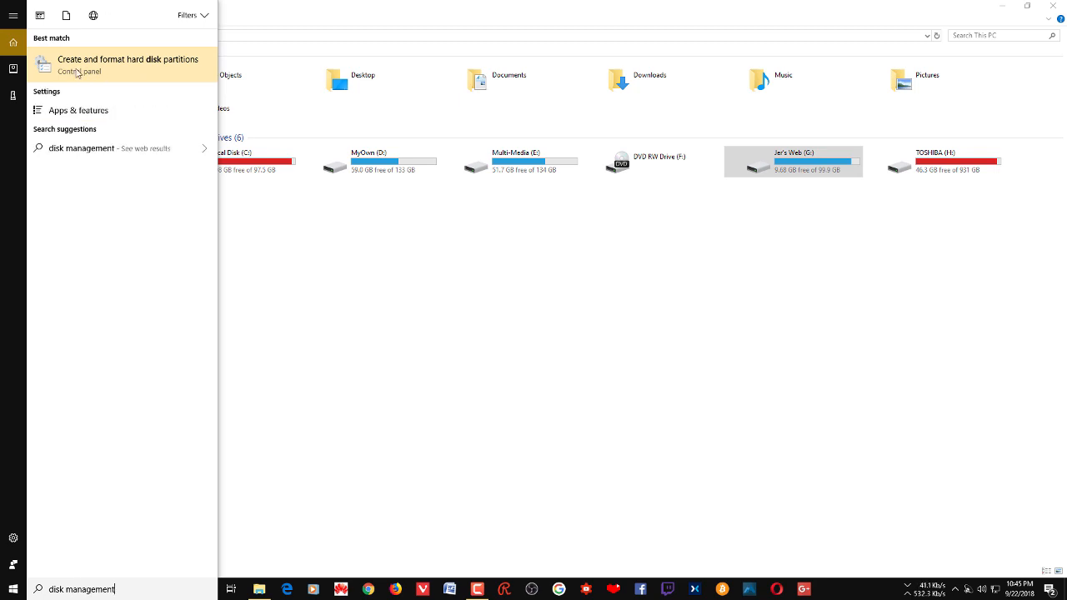
left_click(117, 61)
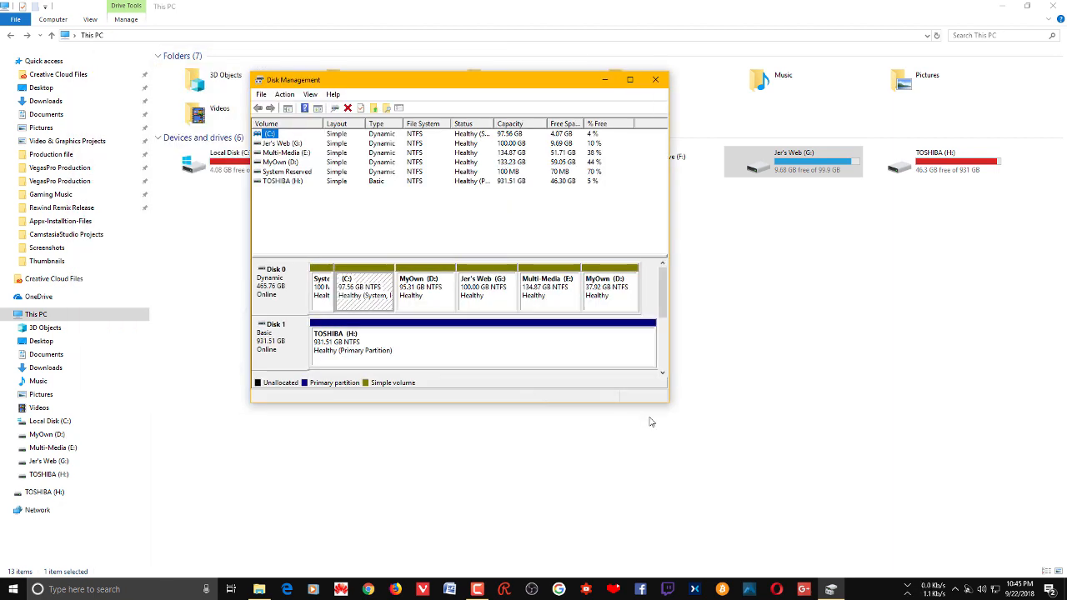
left_click_drag(667, 403, 760, 425)
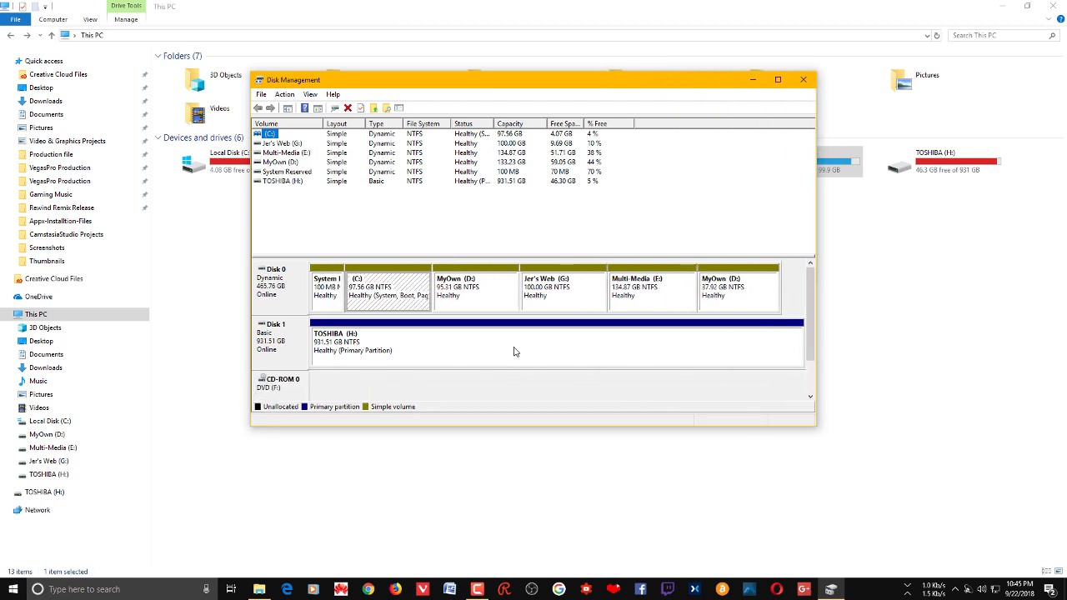
Examine the individual volumes on Disk 0 and Disk 1, including System Reserved and C:, in the graphical layout.
left_click(408, 305)
left_click(507, 307)
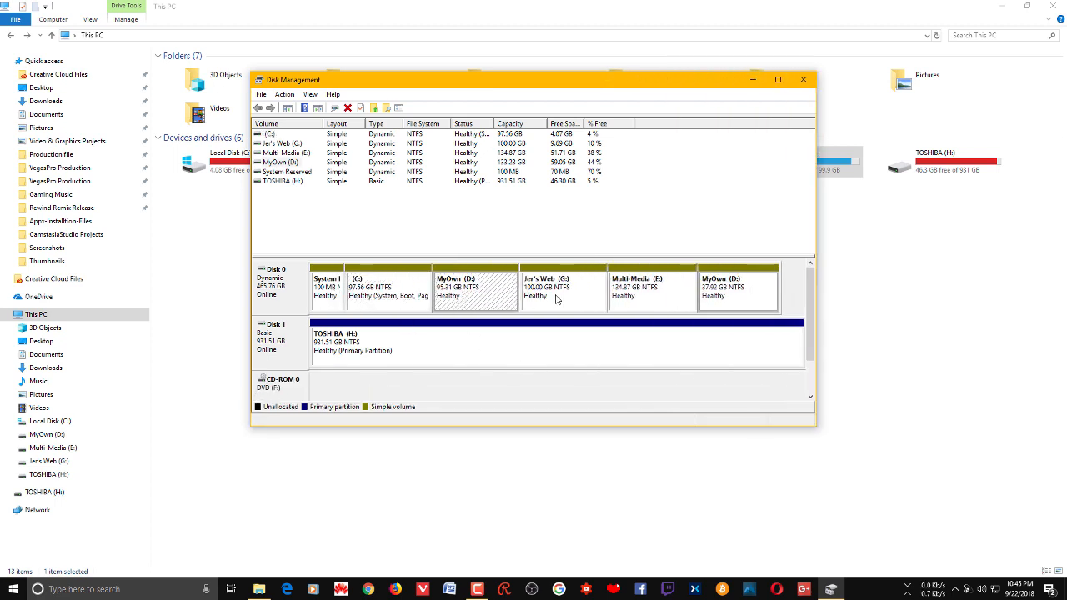
left_click(557, 296)
left_click(386, 289)
left_click(482, 300)
left_click(597, 301)
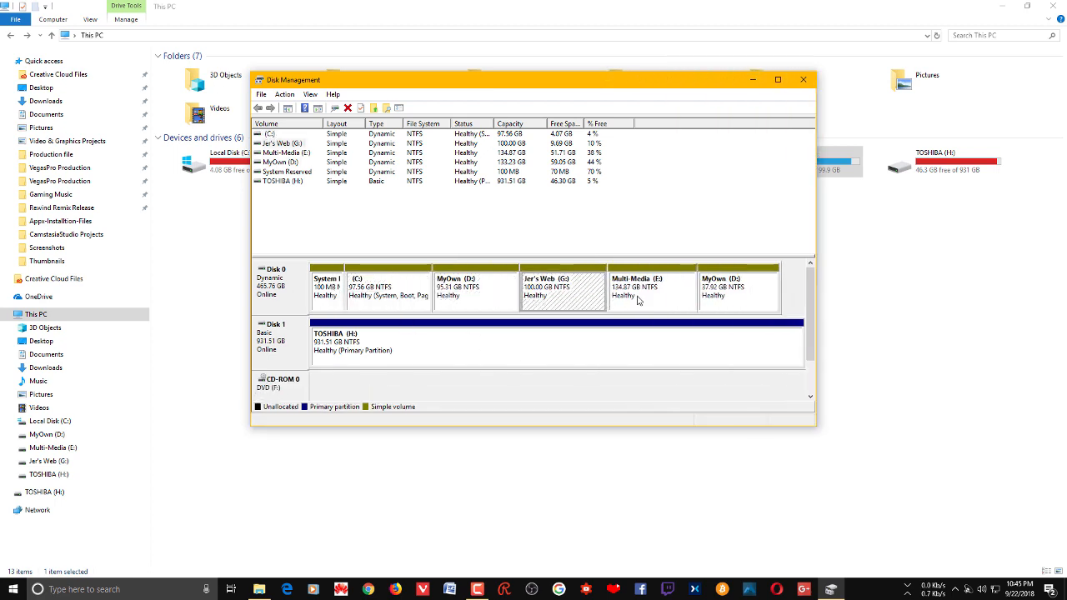
left_click(642, 299)
left_click(742, 296)
left_click(363, 351)
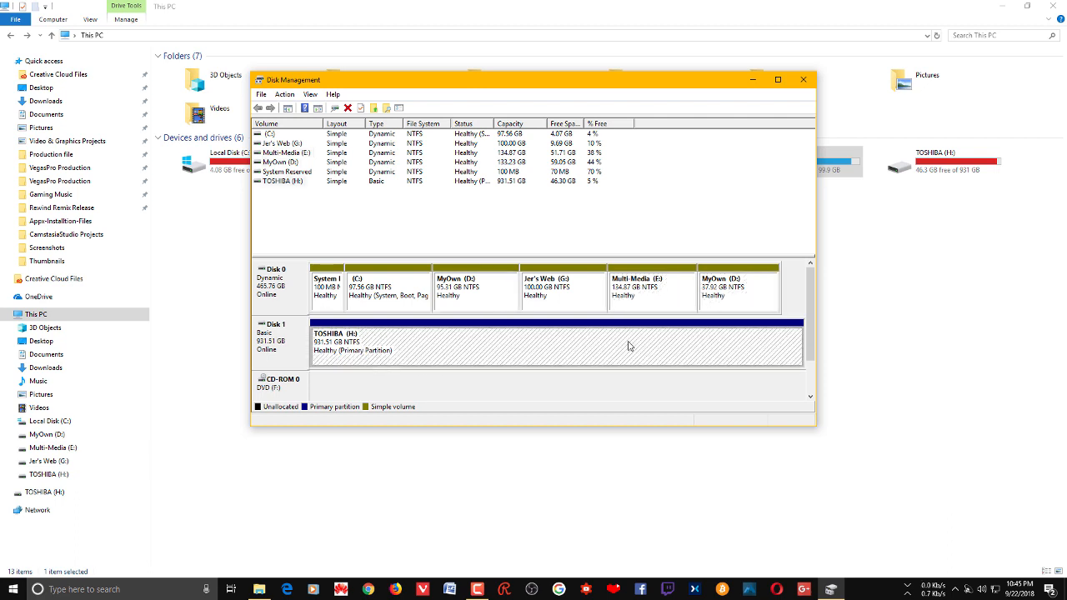
left_click(331, 298)
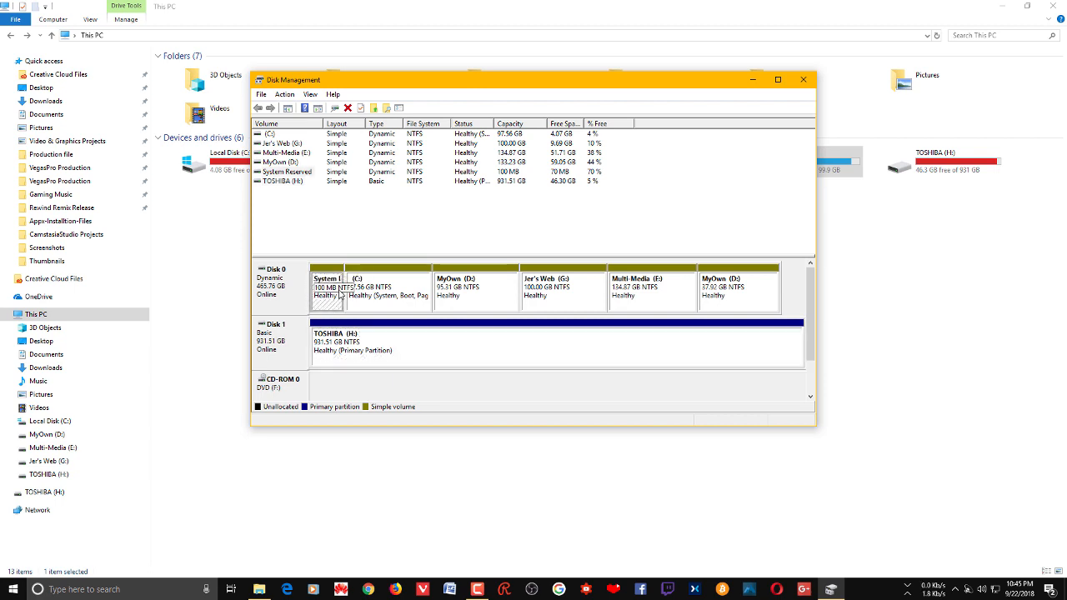
left_click(349, 297)
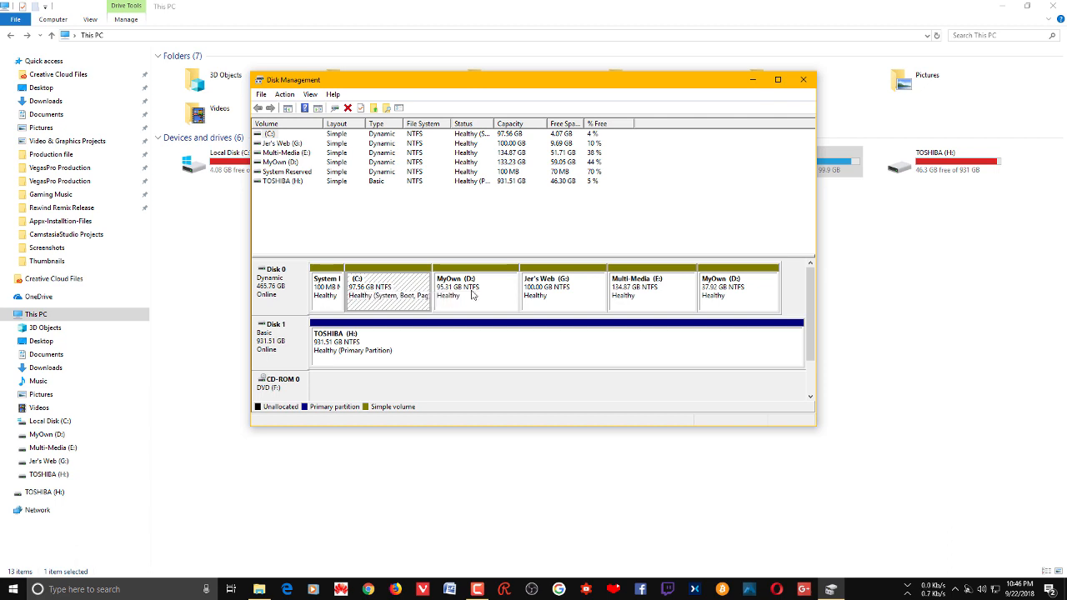
Review the volume actions offered for the 95.31 GB MyOwn (D:) section, moving Disk Management clear of the drive list.
right_click(477, 292)
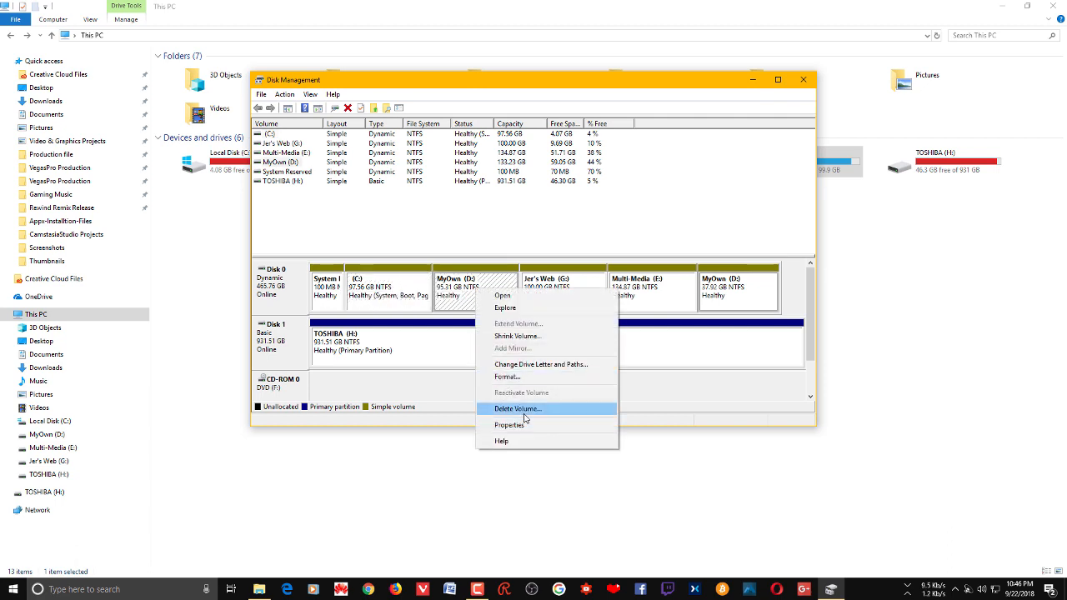
left_click(464, 289)
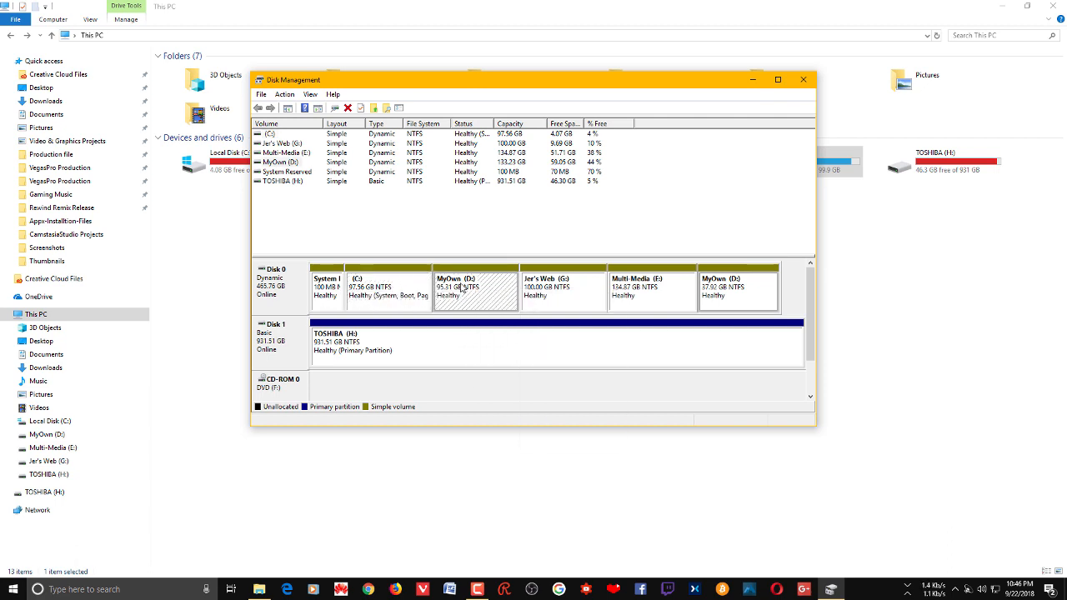
left_click_drag(509, 81, 473, 184)
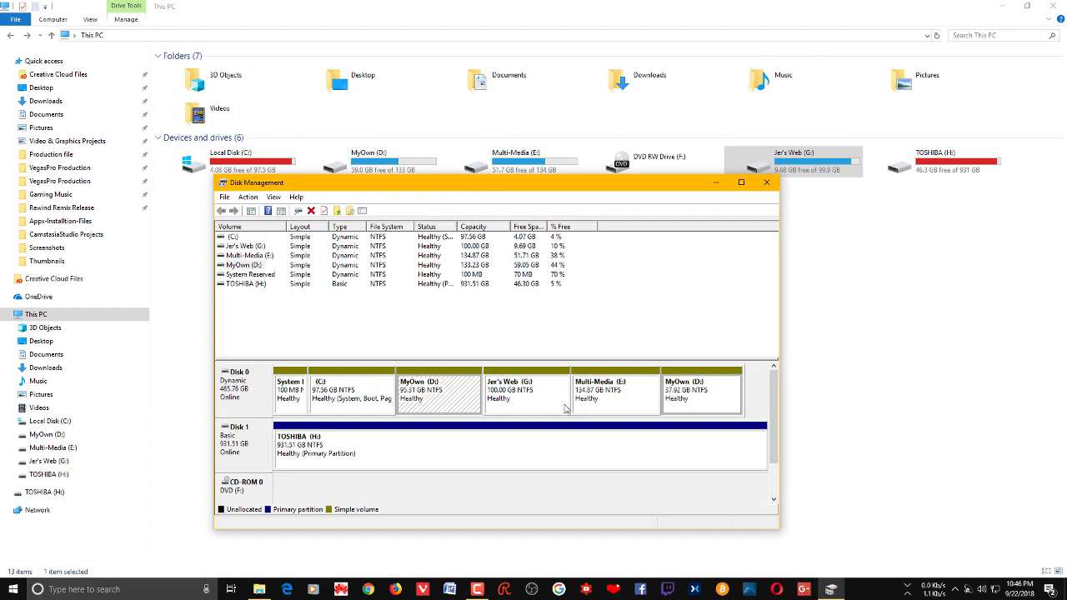
right_click(454, 400)
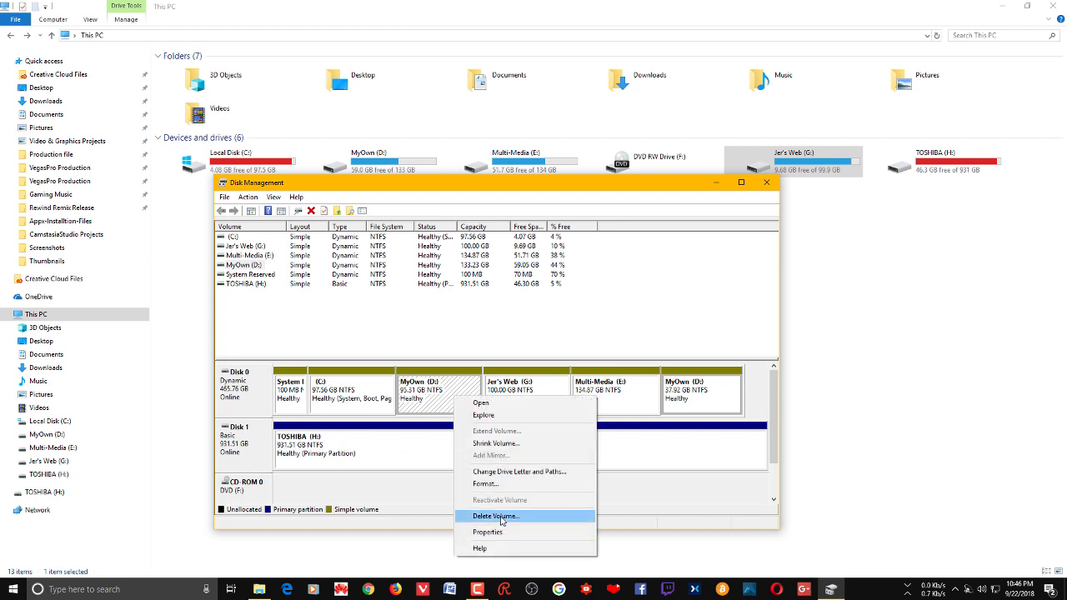
left_click(435, 397)
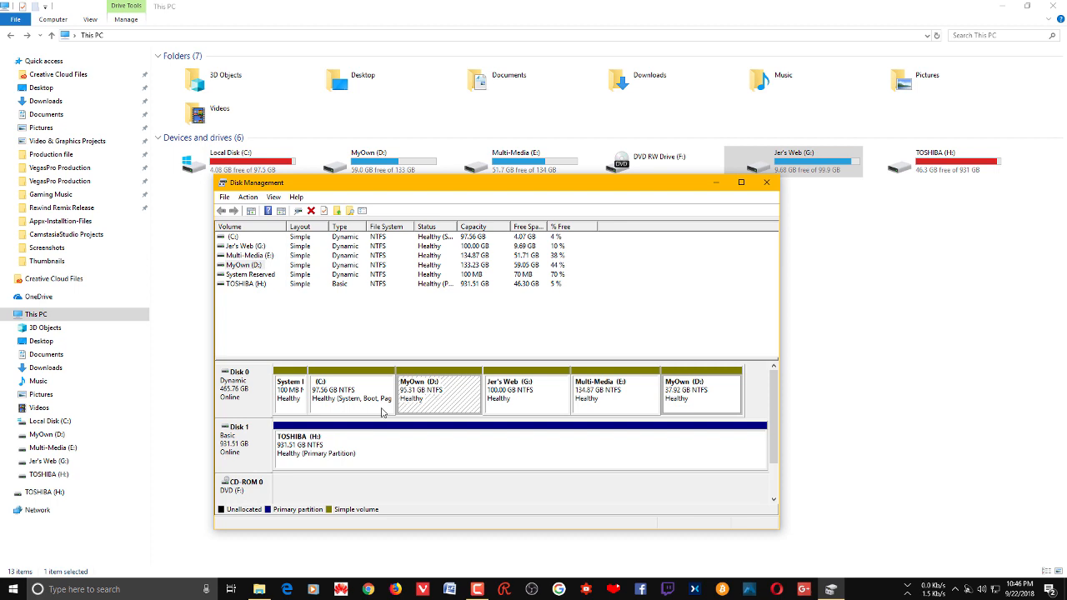
right_click(446, 401)
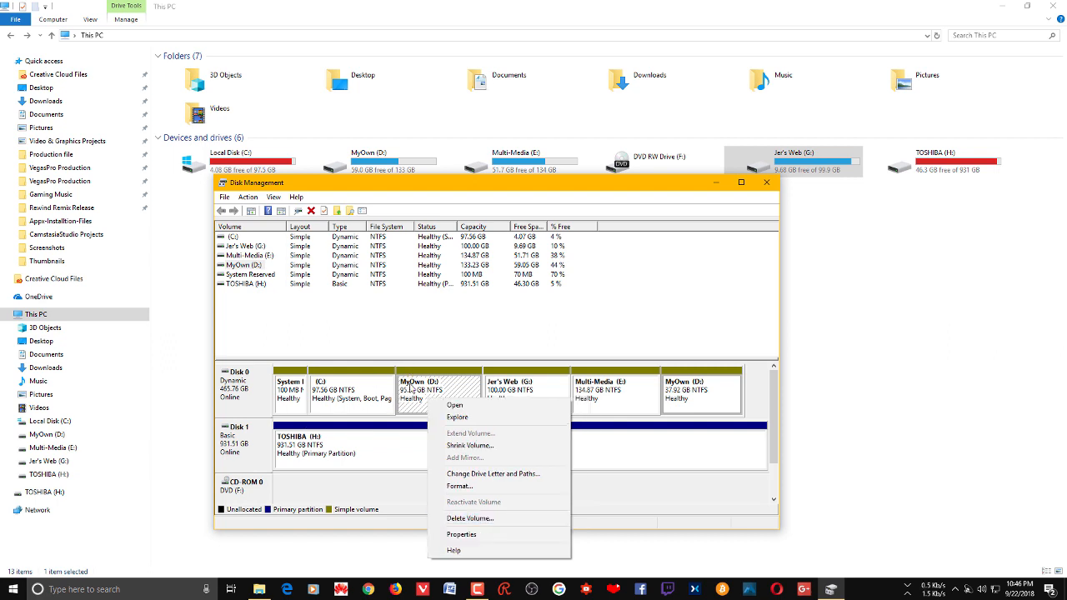
left_click(409, 385)
Check the volume actions offered for the 37.92 GB MyOwn (D:) section at the end of Disk 0.
left_click(510, 399)
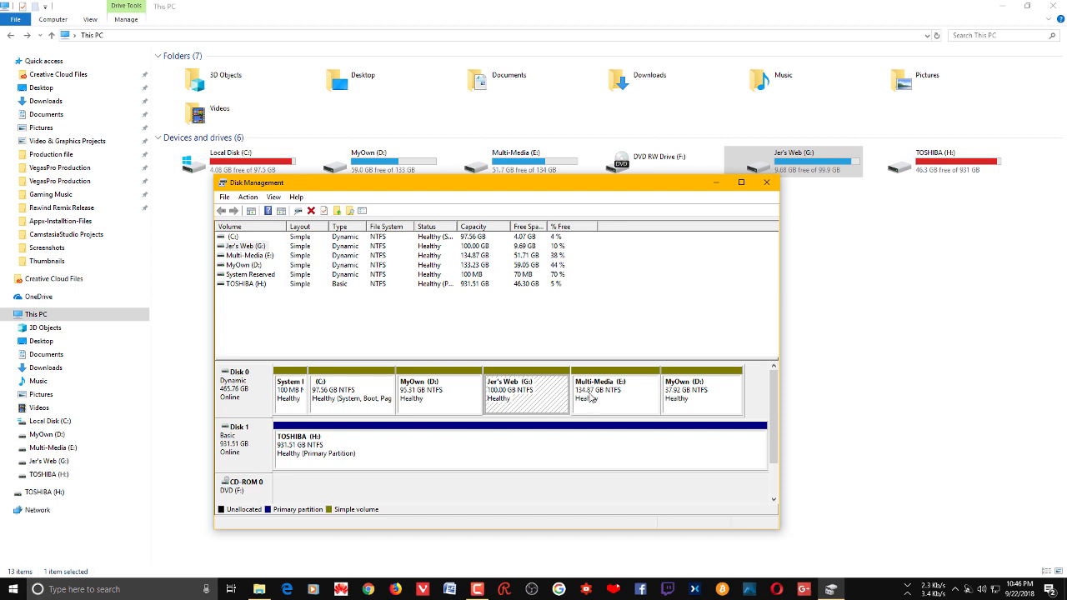
left_click(671, 408)
right_click(688, 400)
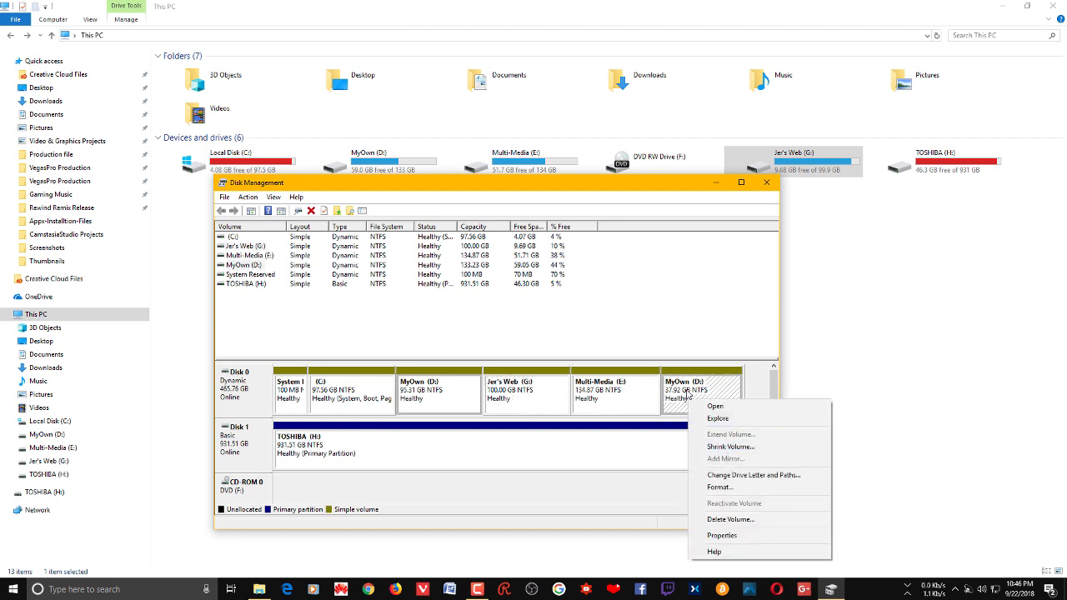
left_click(728, 391)
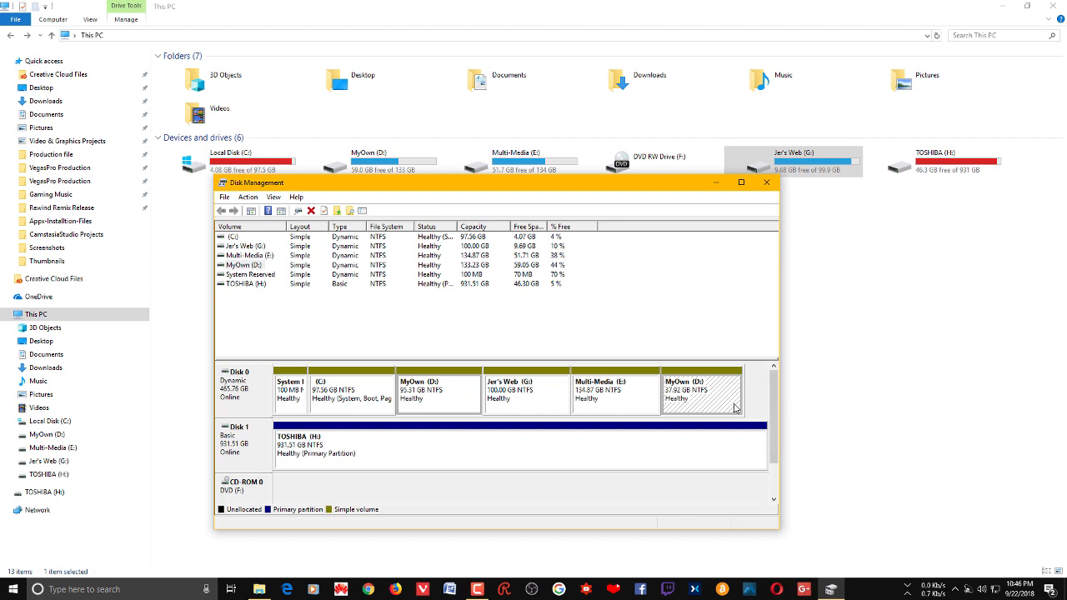
right_click(706, 397)
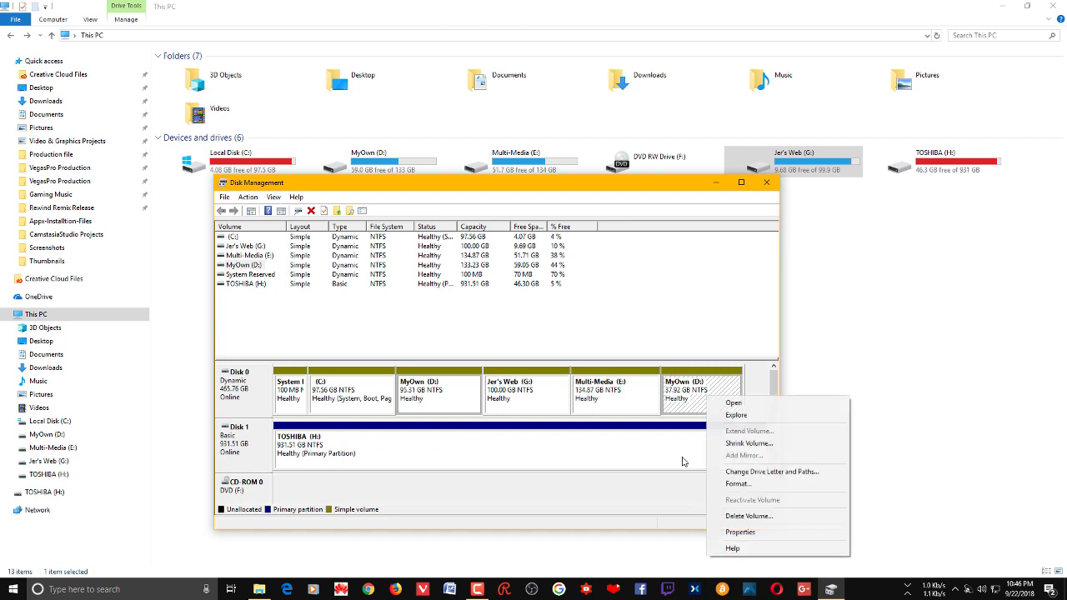
left_click(697, 404)
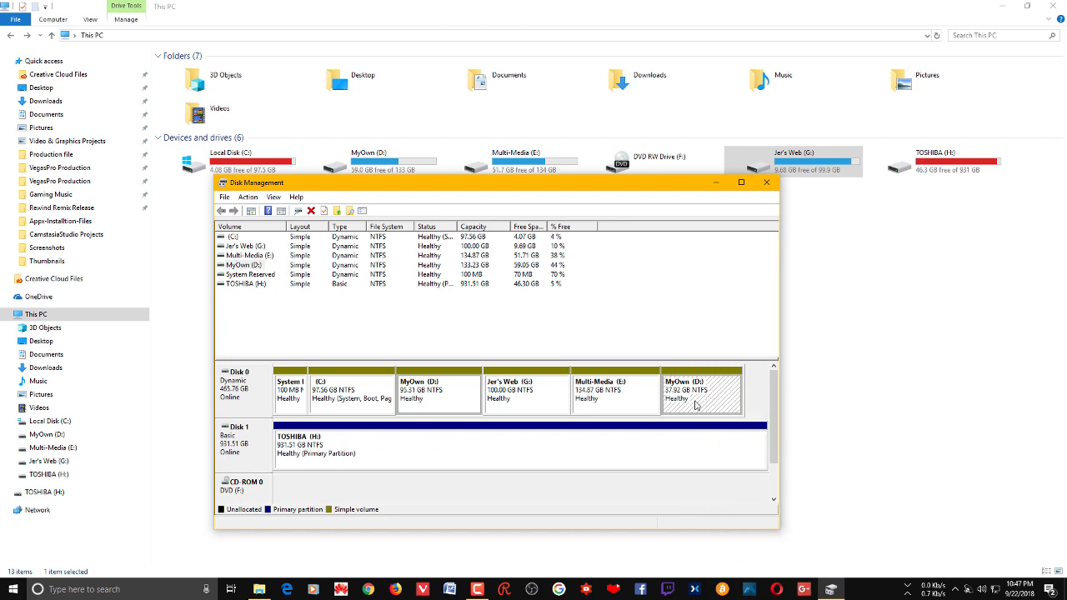
left_click(760, 401)
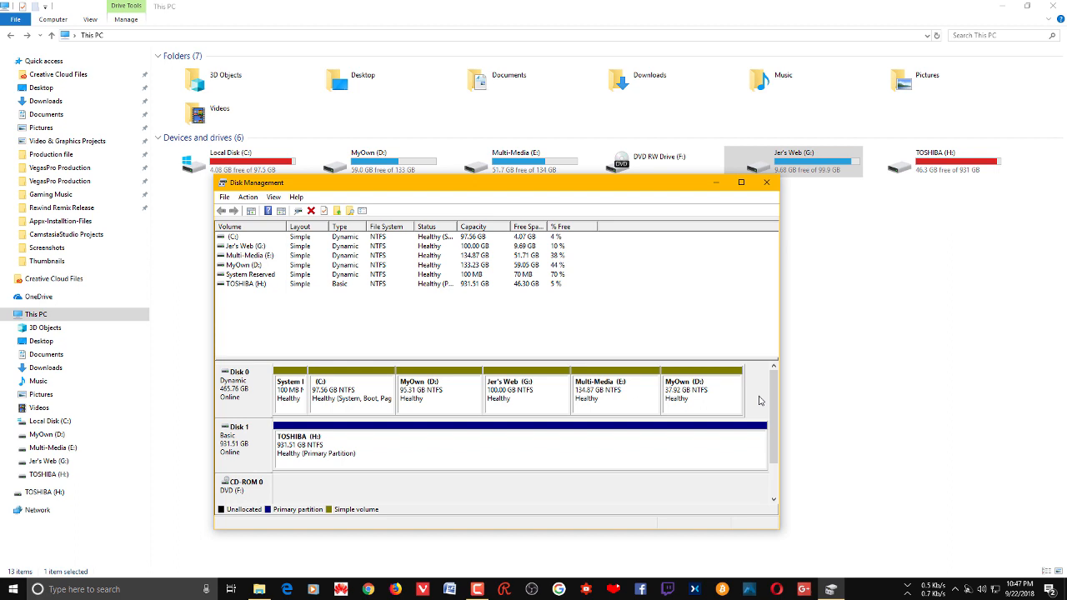
Compare C: with the adjacent 95.31 GB MyOwn (D:) section and review the volume actions offered for that section.
left_click(446, 402)
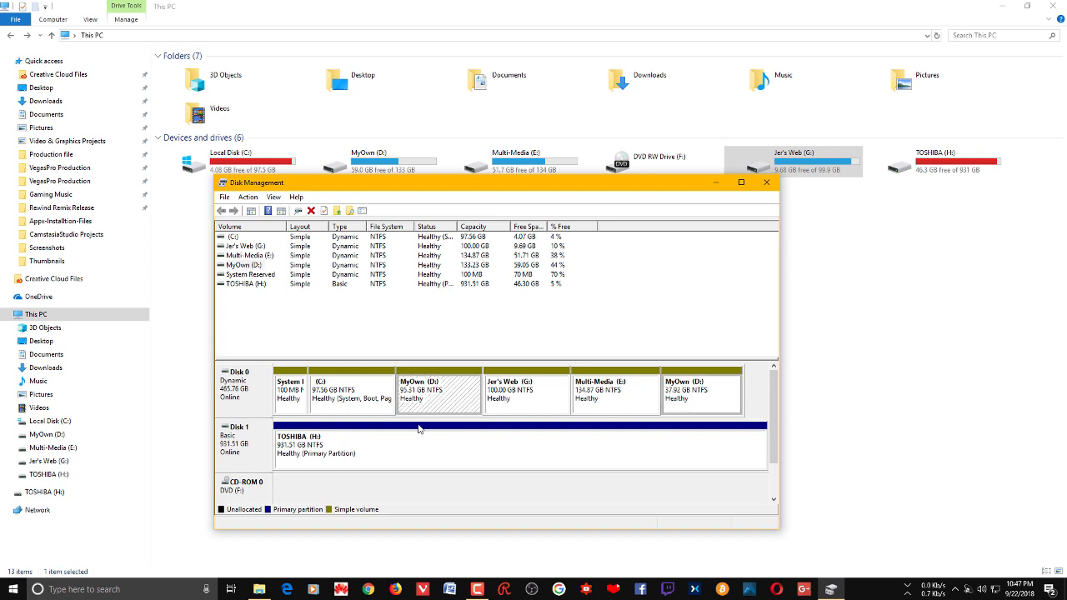
left_click(350, 402)
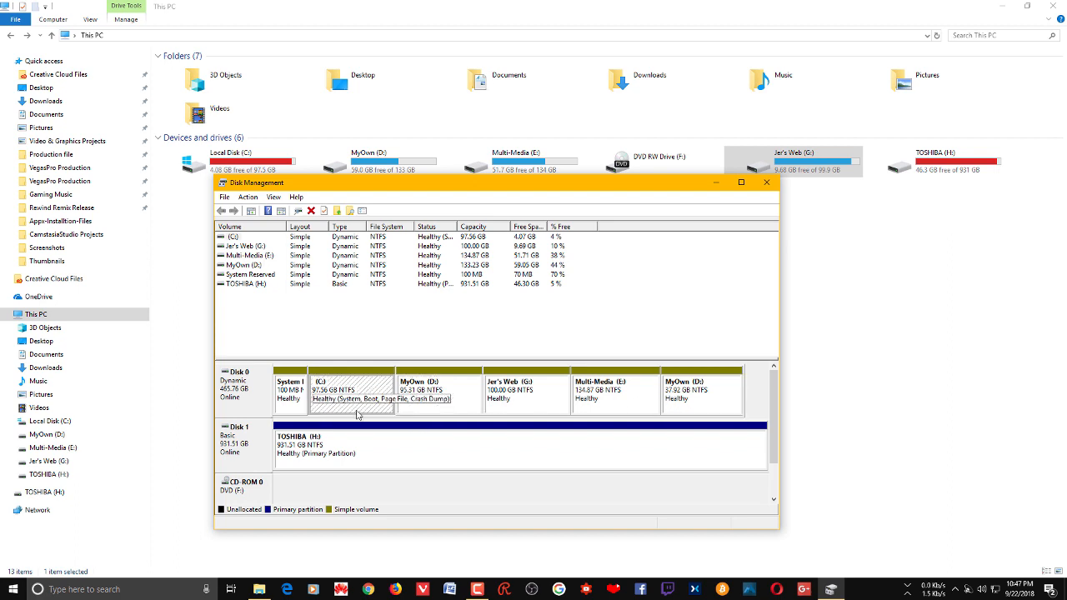
left_click(434, 401)
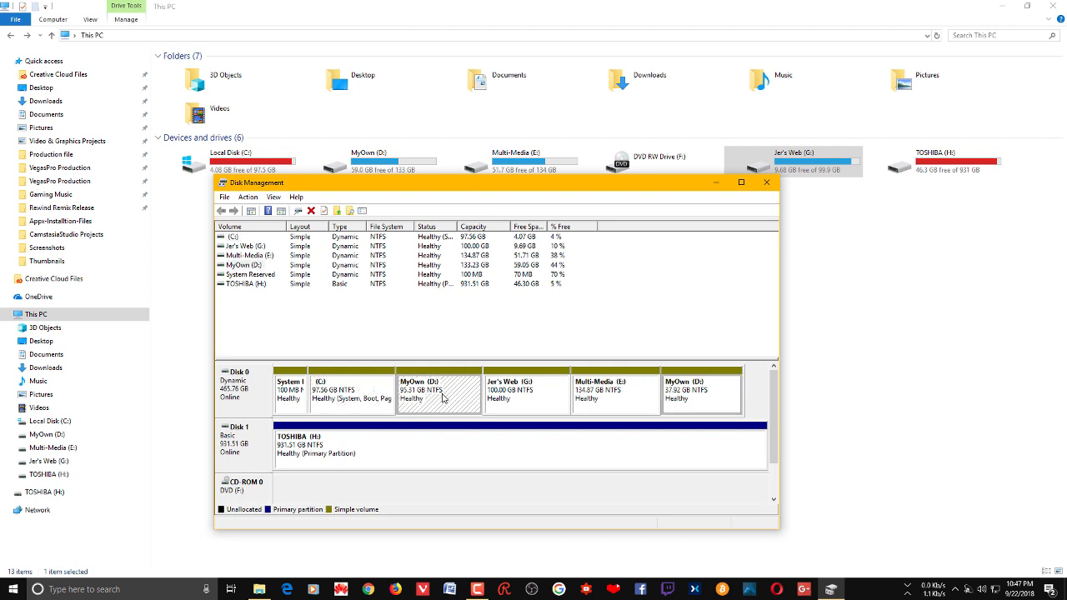
right_click(442, 397)
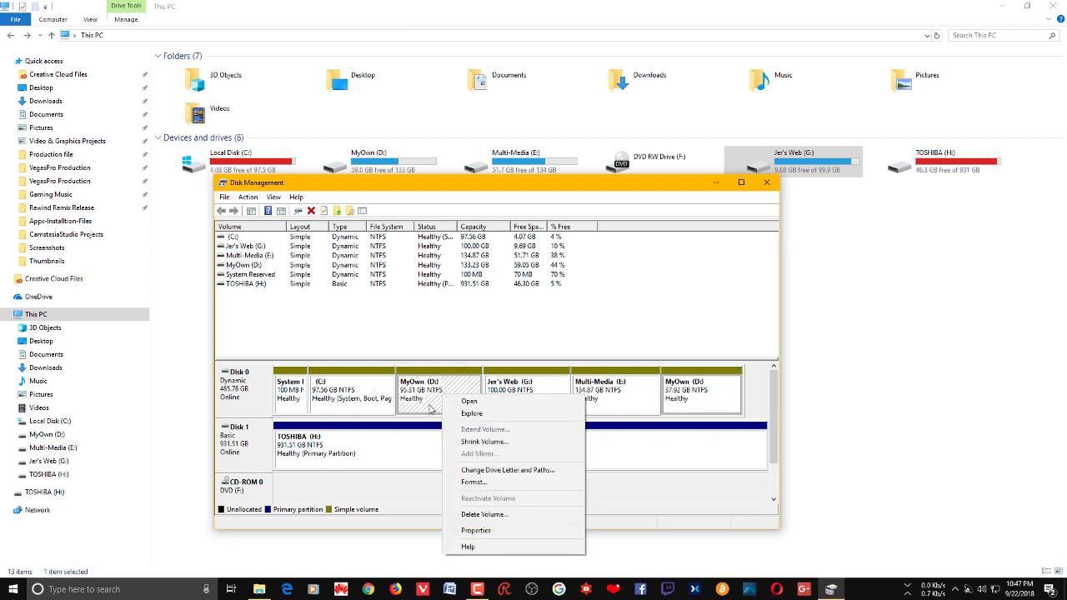
left_click(432, 409)
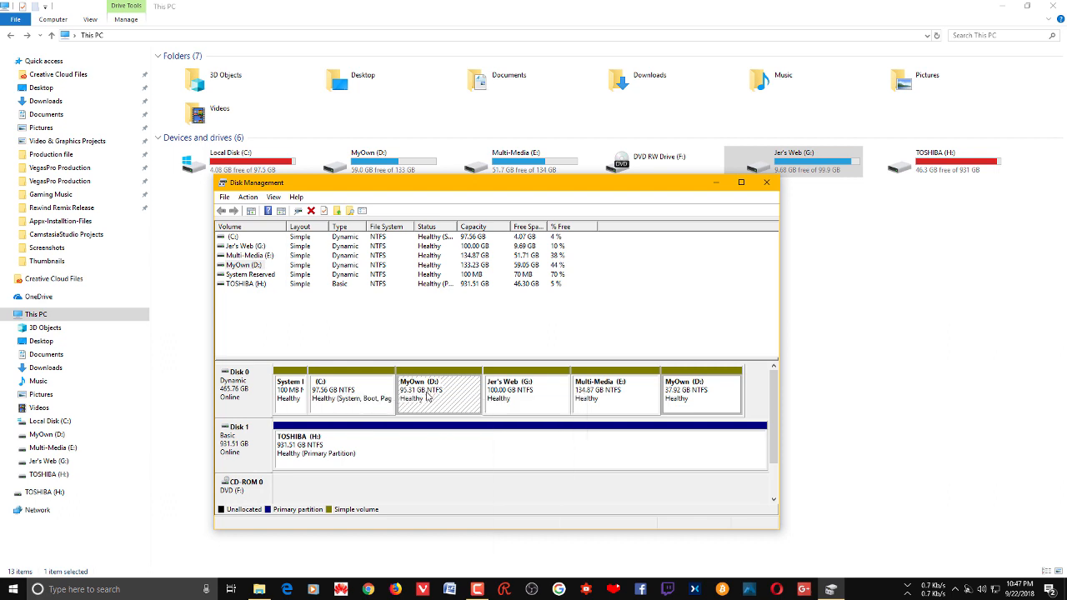
Delete the MyOwn (D:) volume beside C: and agree to erase all data on it.
right_click(443, 400)
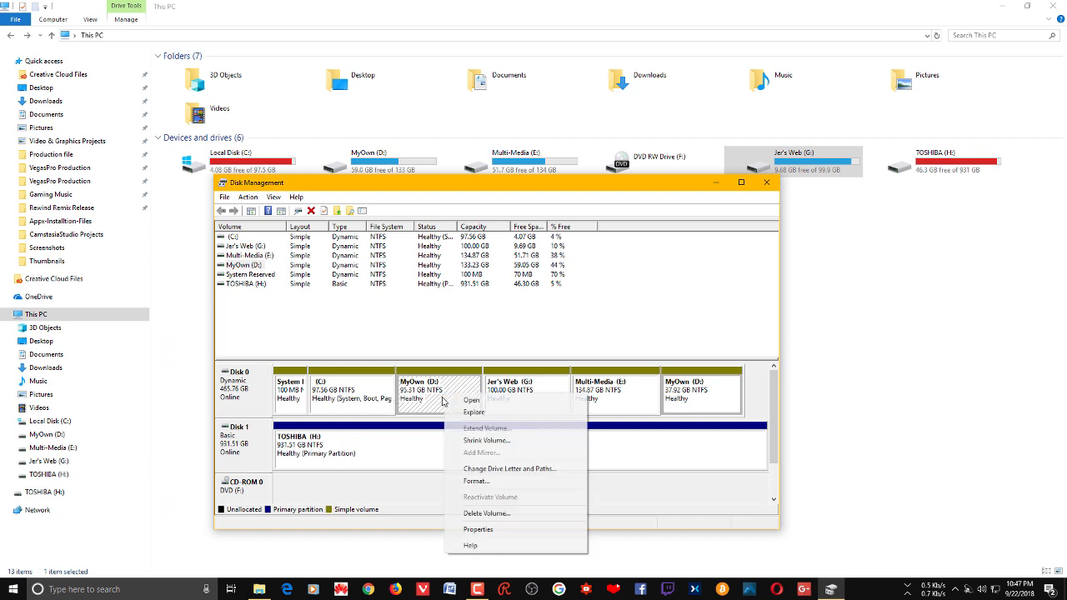
left_click(484, 513)
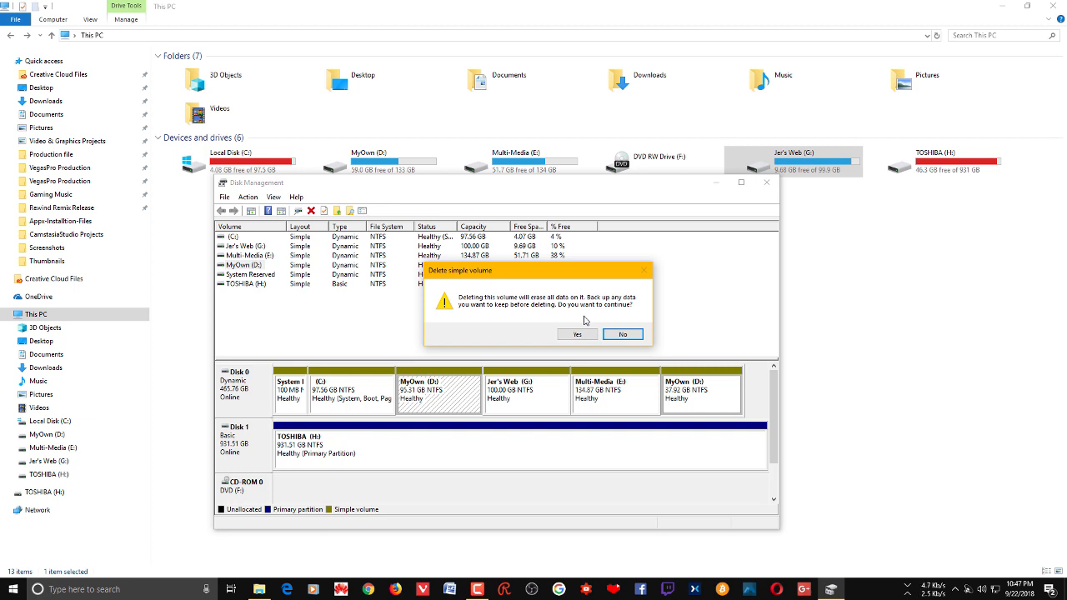
left_click(582, 334)
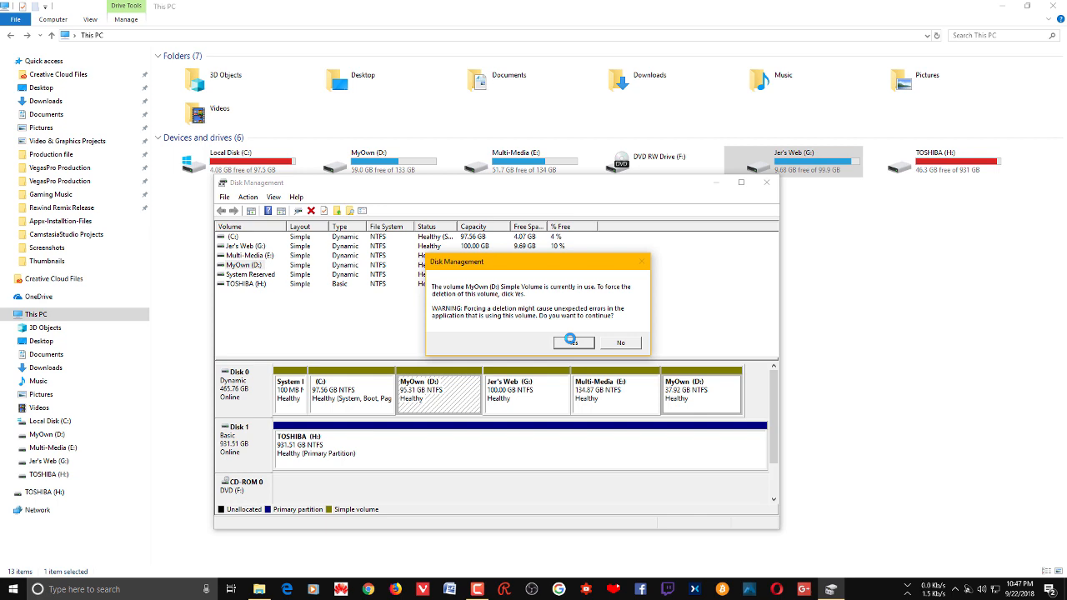
Check the hidden background apps and look through the contents of MyOwn (D:) in File Explorer.
left_click(954, 590)
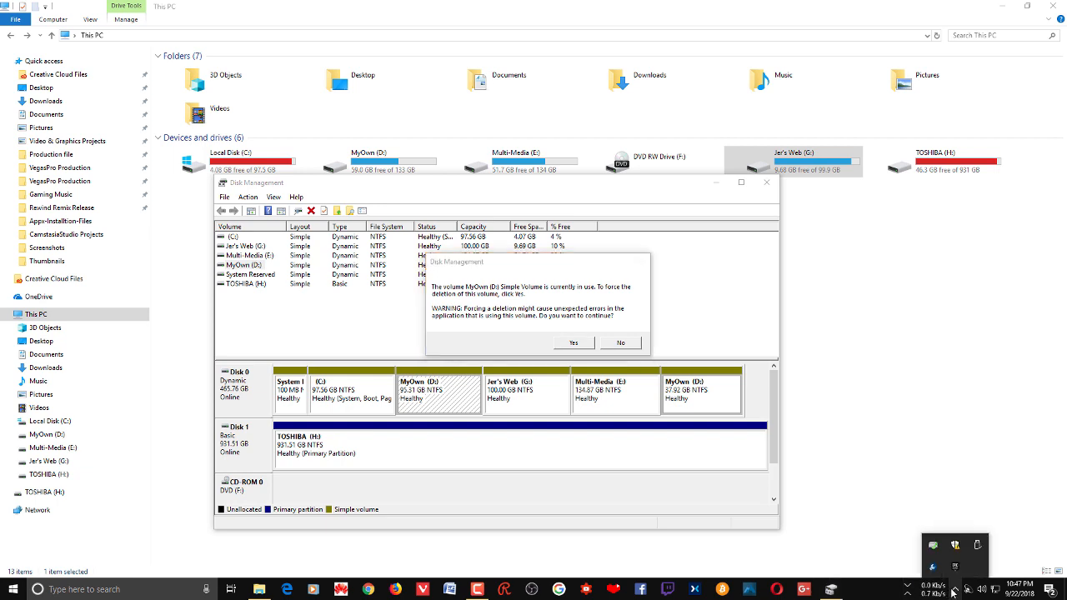
left_click(515, 334)
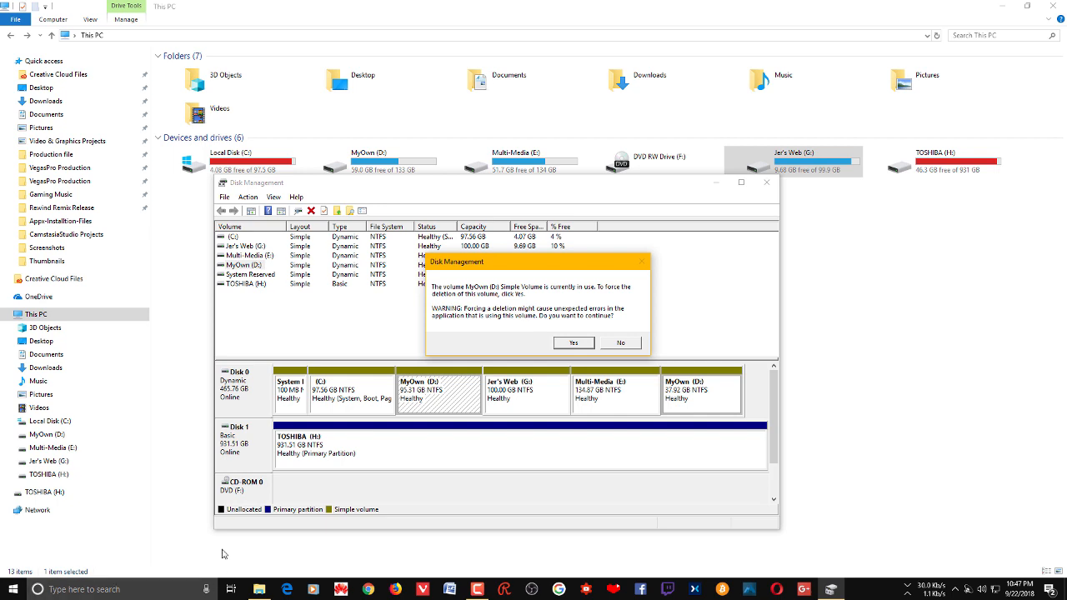
left_click(257, 588)
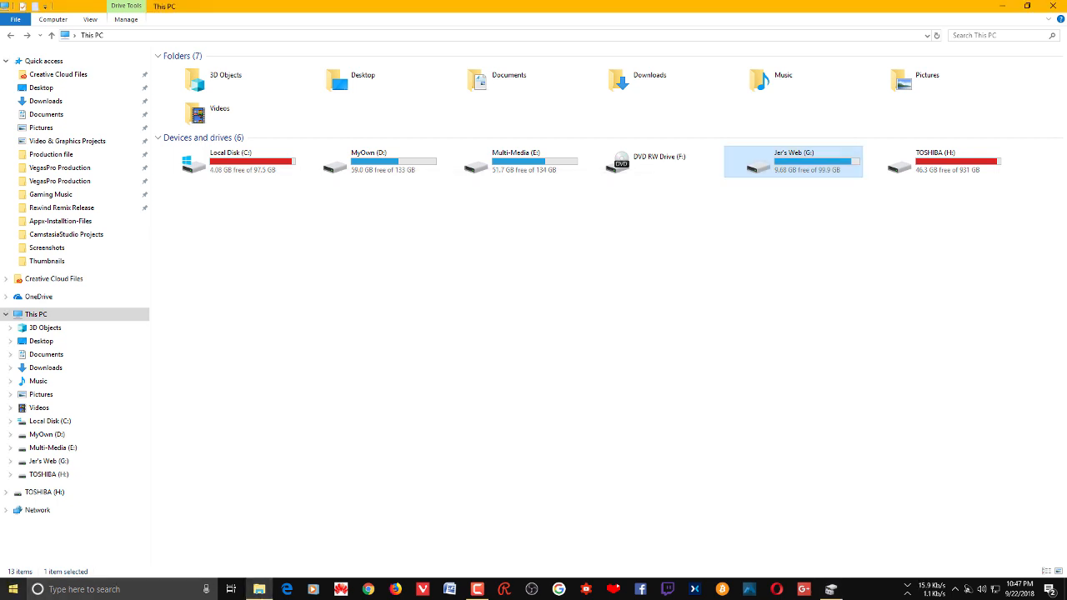
left_click(11, 590)
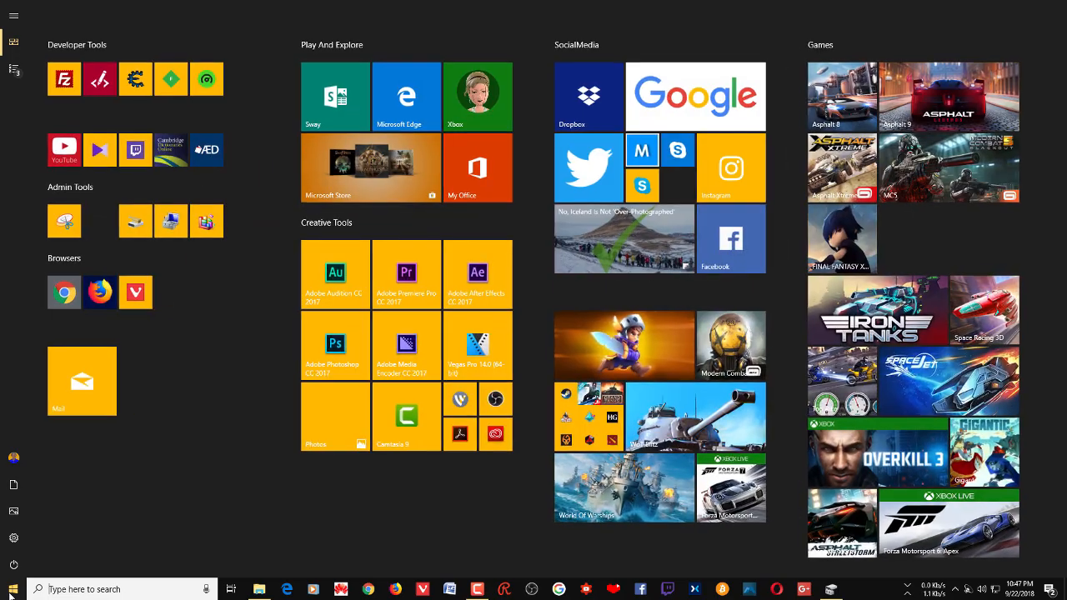
left_click(12, 590)
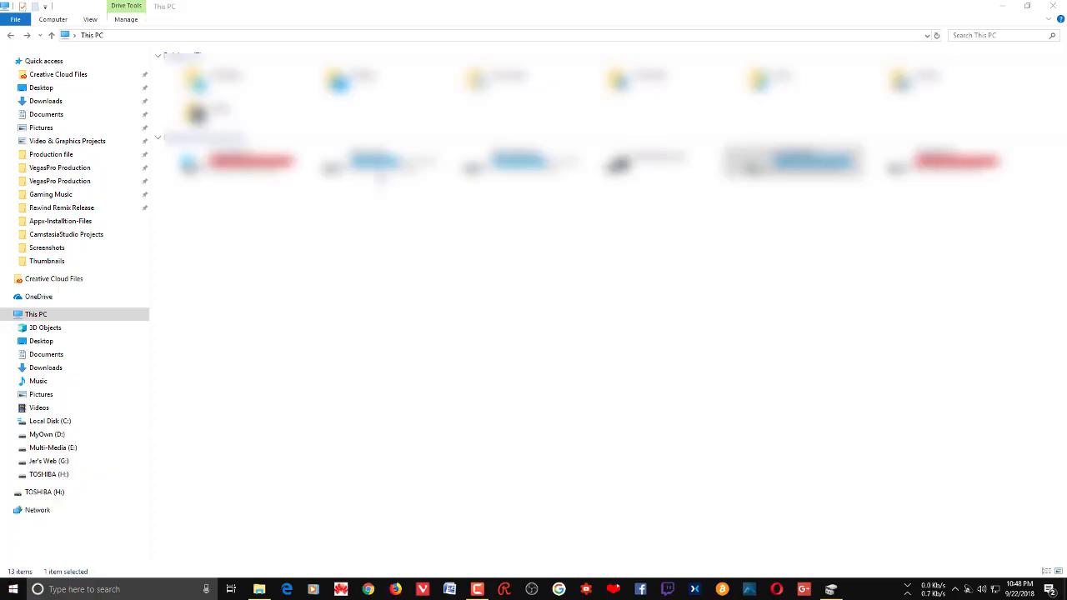
double_click(367, 163)
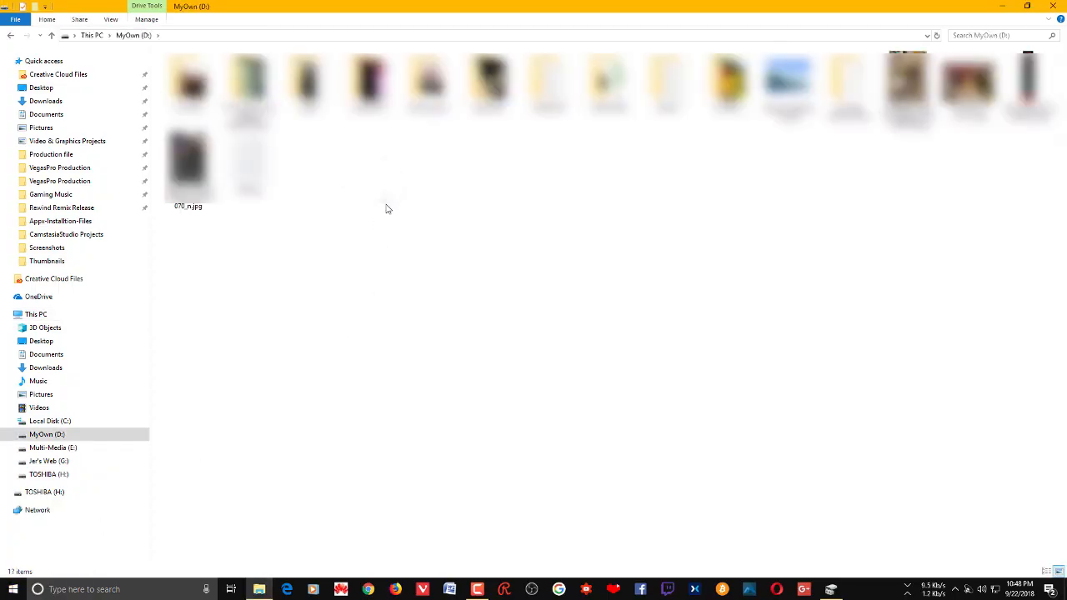
Leave the D: drive in File Explorer, switch back to Disk Management, and force the deletion of MyOwn (D:).
left_click(10, 35)
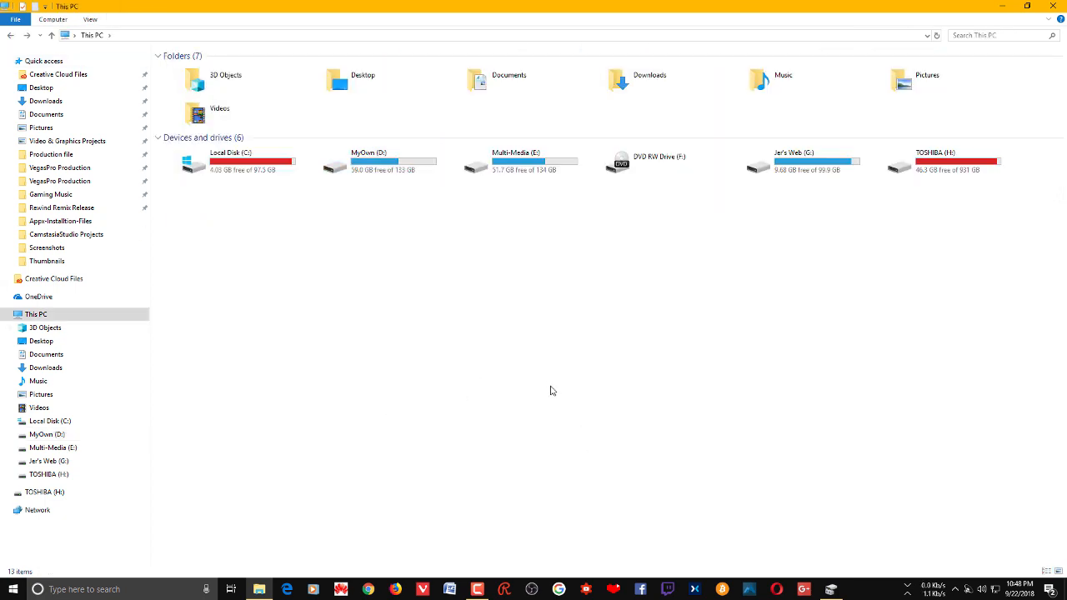
left_click(831, 589)
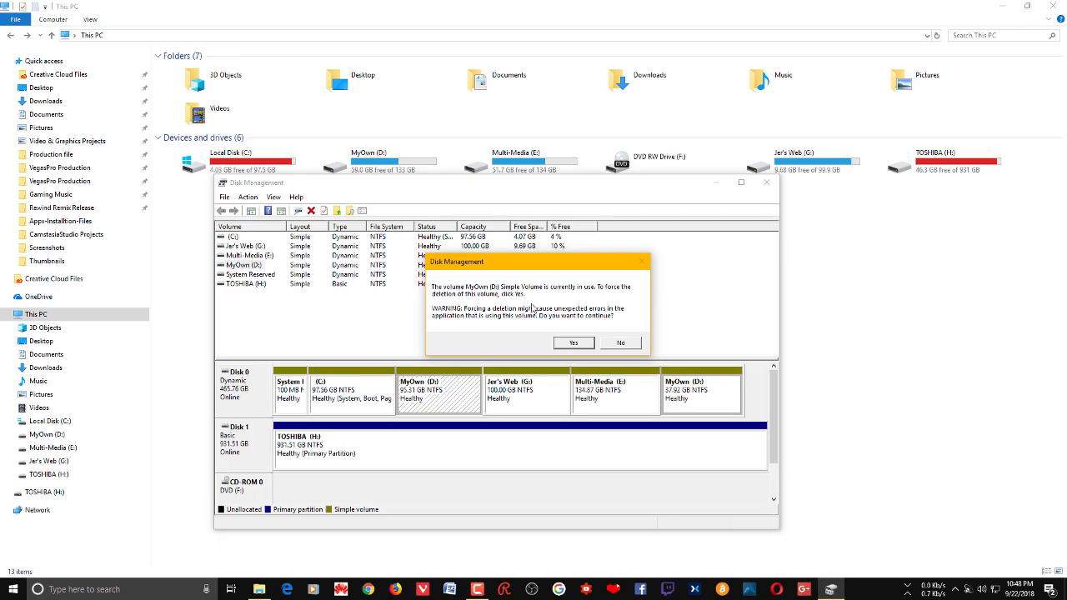
left_click(574, 343)
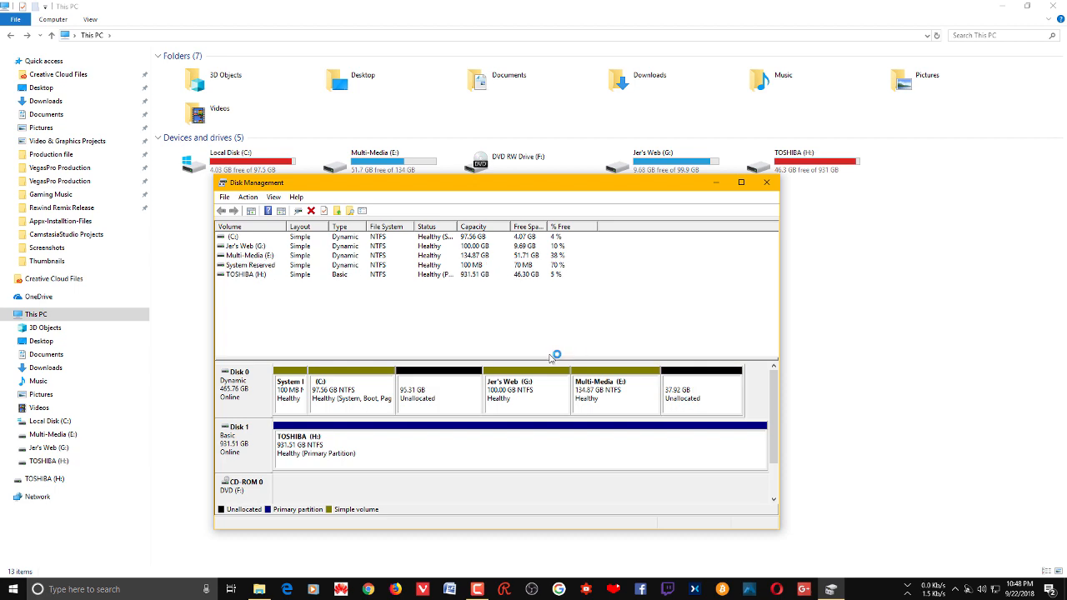
Examine the 95.31 GB unallocated space beside C: and review the volume actions offered for C:.
left_click(440, 406)
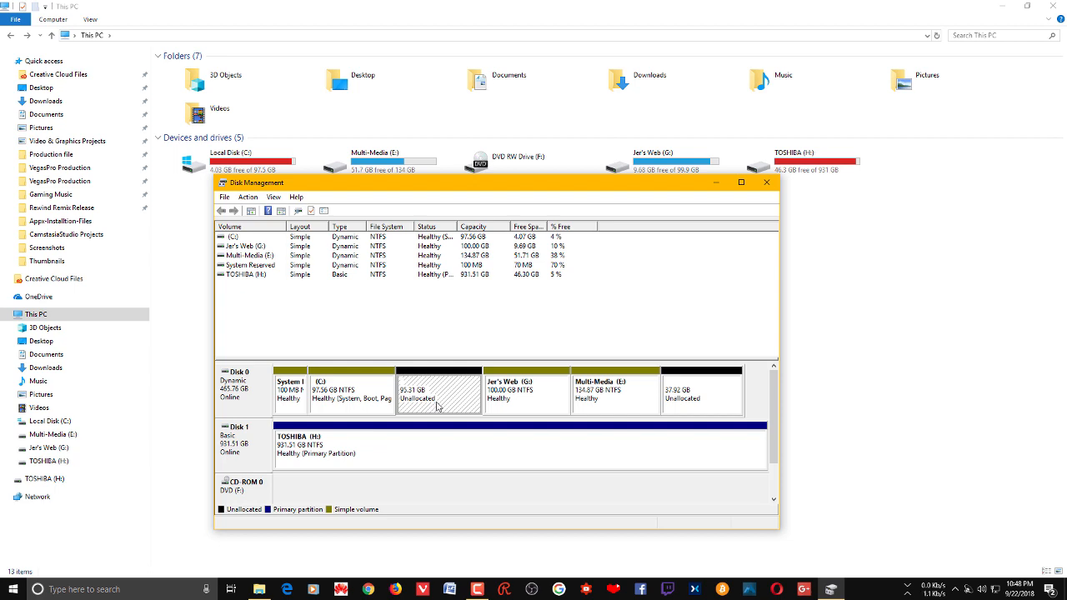
left_click(348, 408)
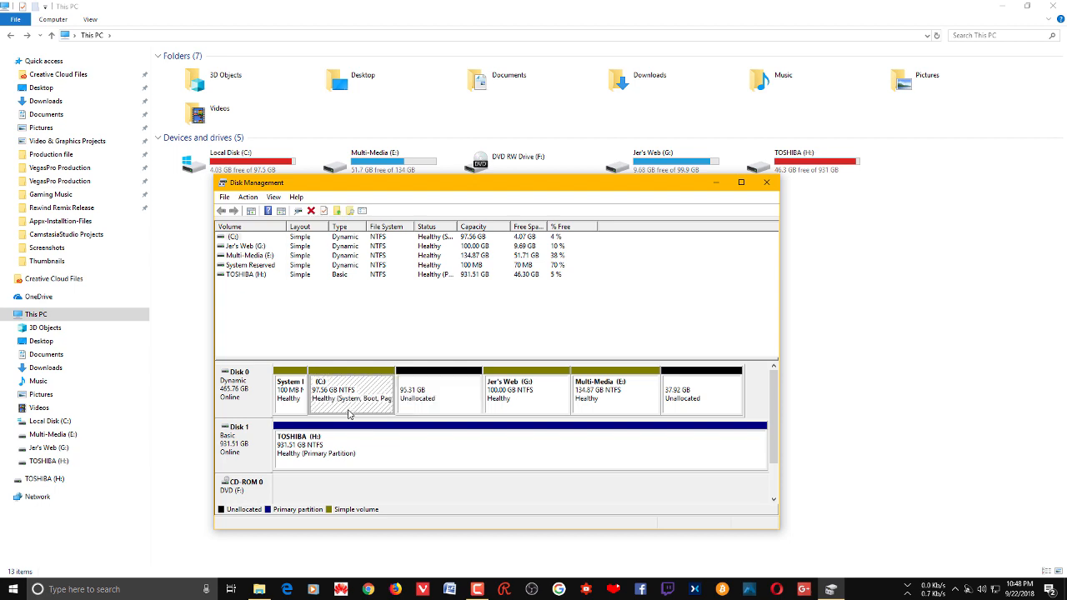
right_click(365, 386)
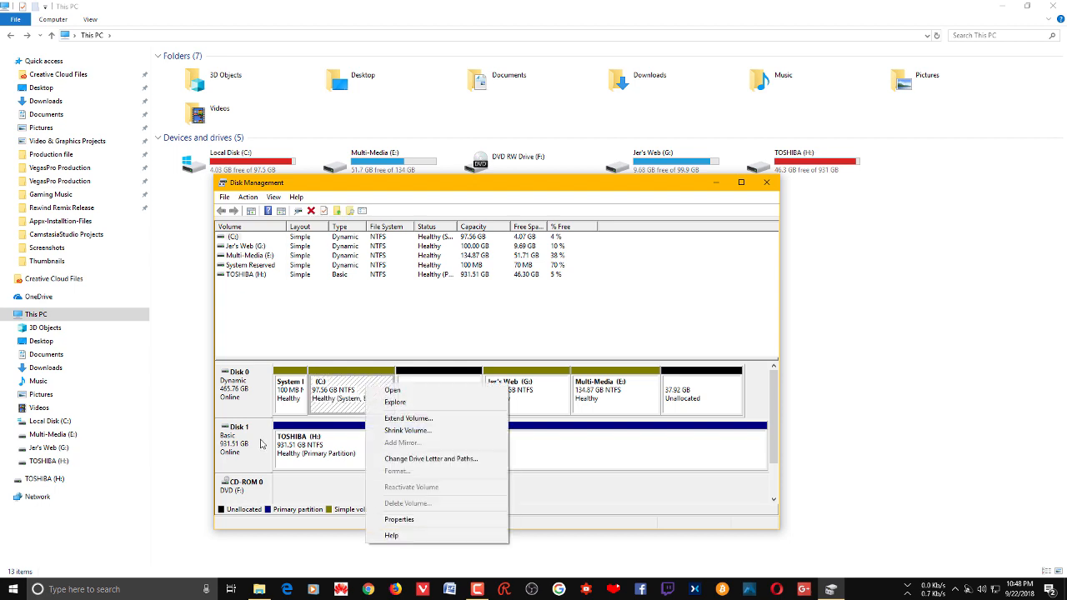
left_click(580, 459)
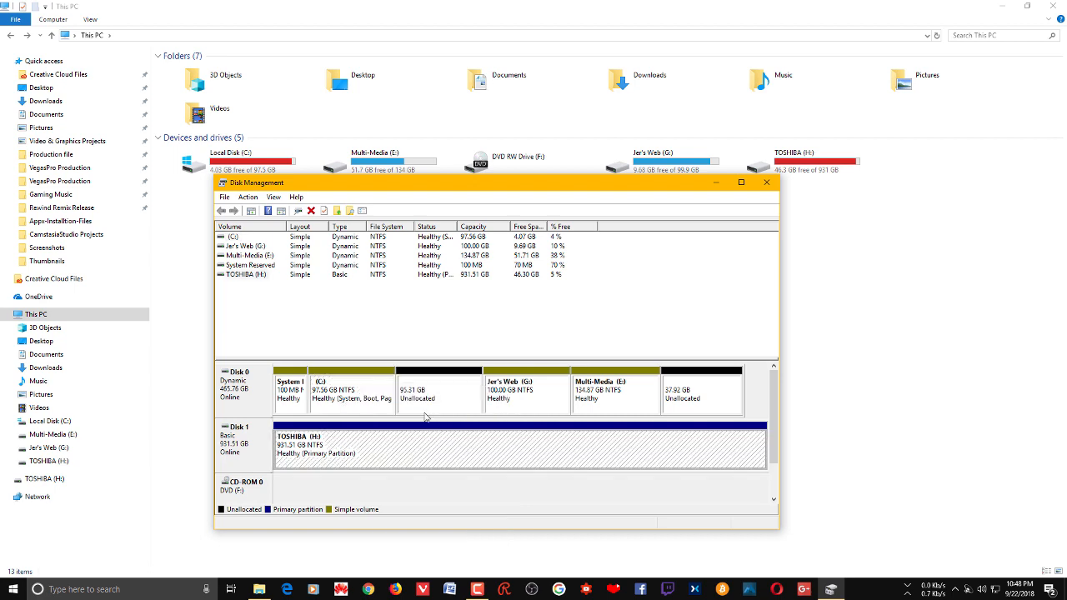
left_click(436, 403)
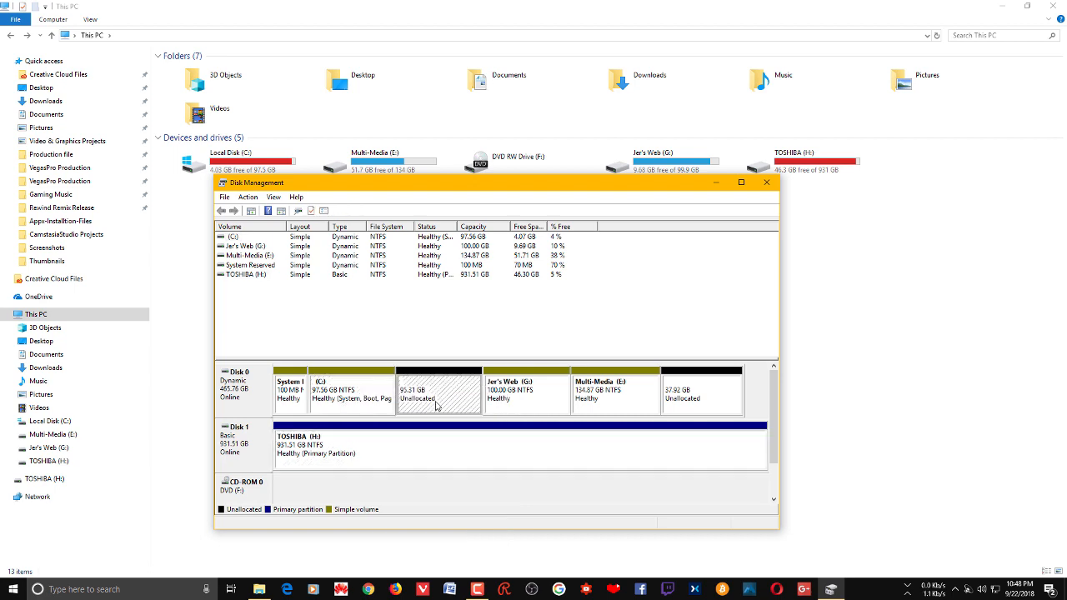
right_click(337, 396)
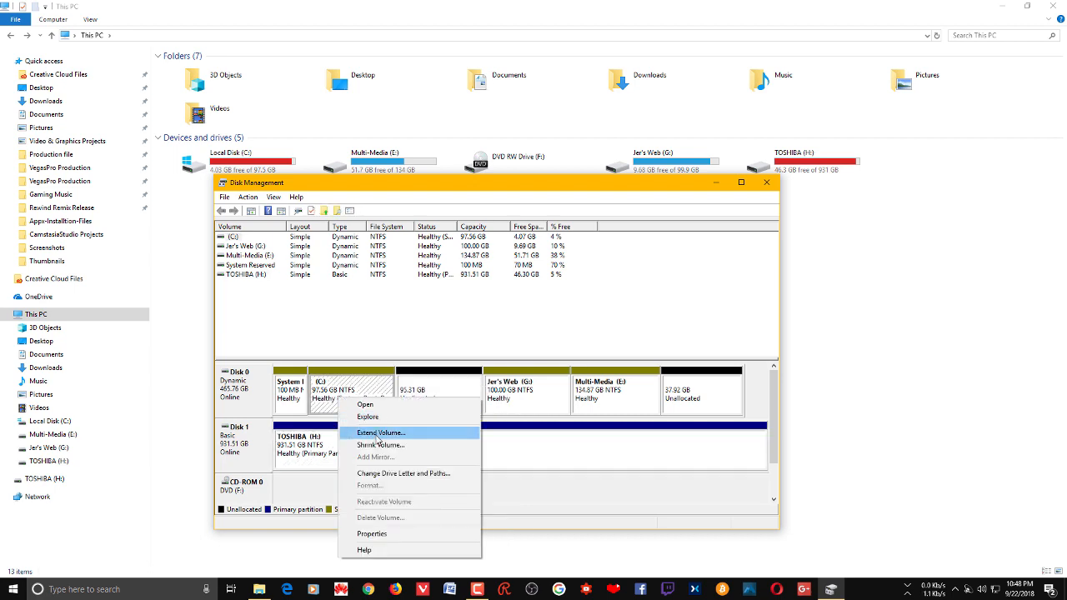
left_click(418, 399)
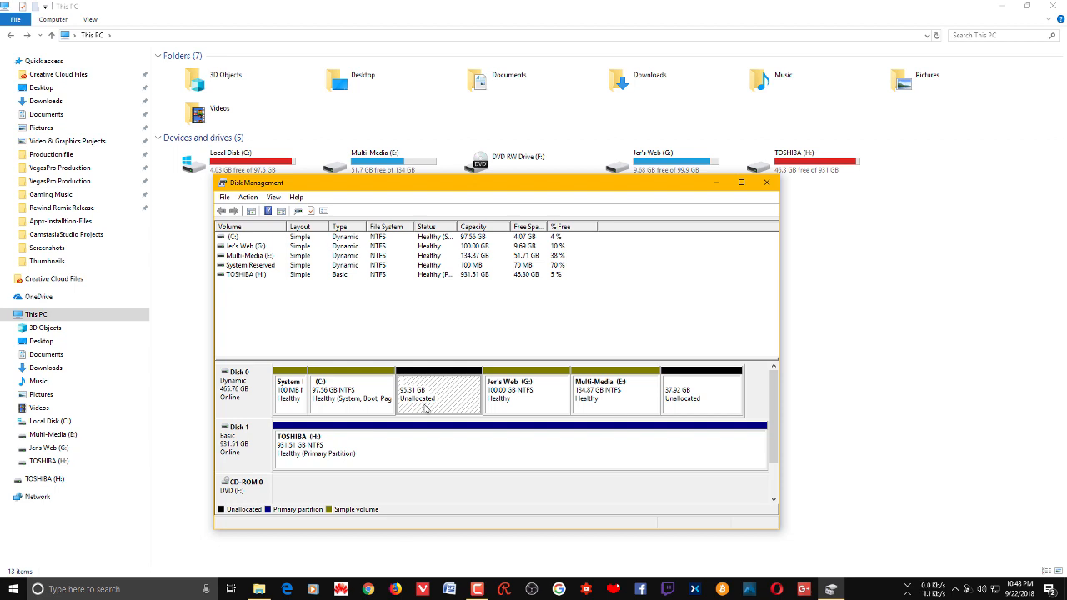
Compare the unallocated space adjacent to C: with the 37.92 GB unallocated space at the end of Disk 0.
right_click(351, 410)
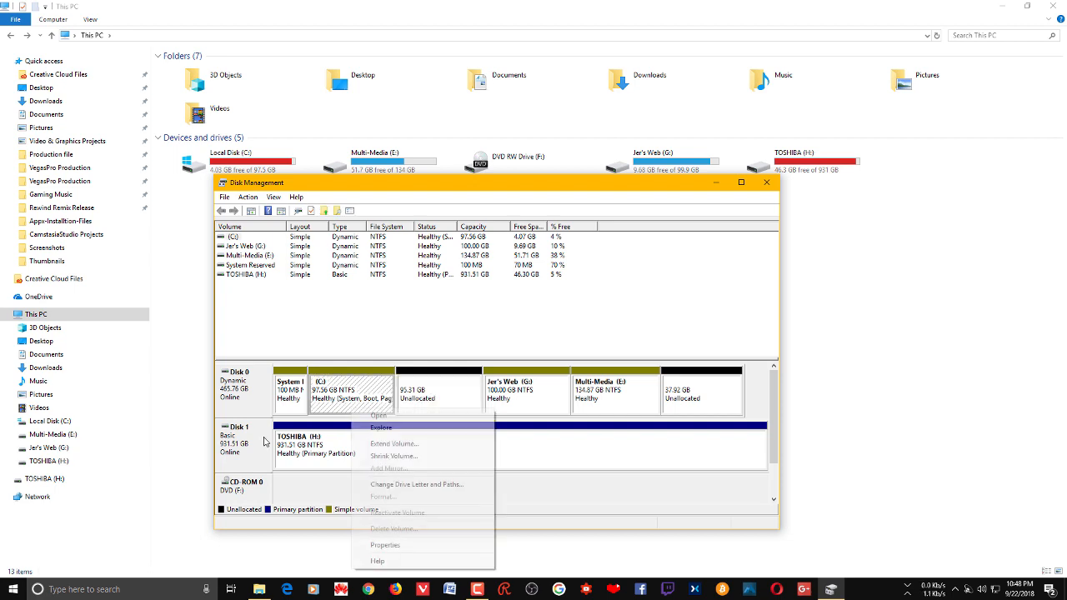
left_click(442, 395)
left_click(699, 408)
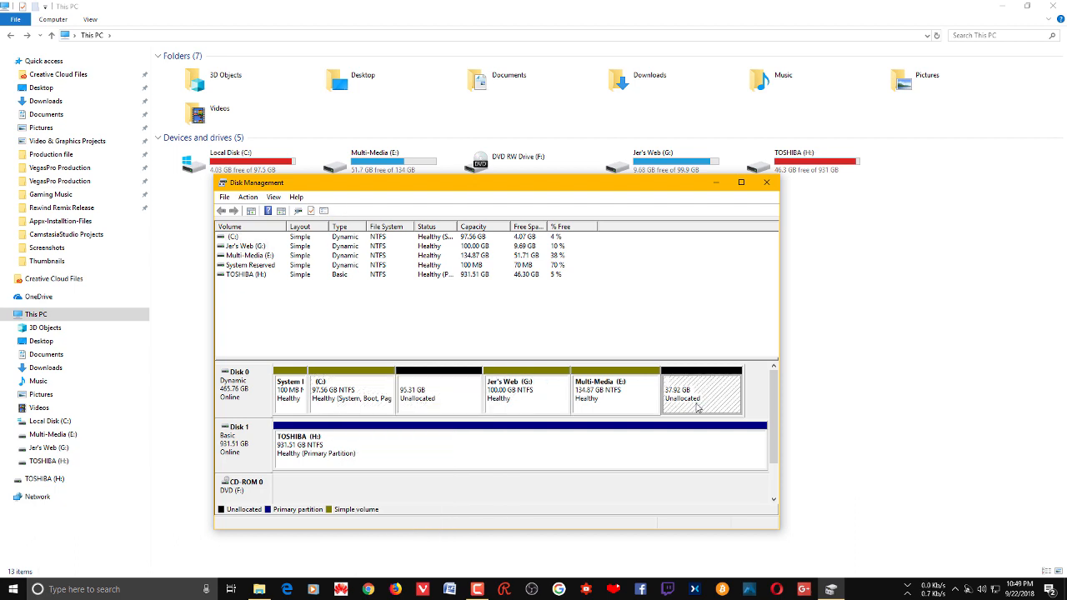
left_click(441, 402)
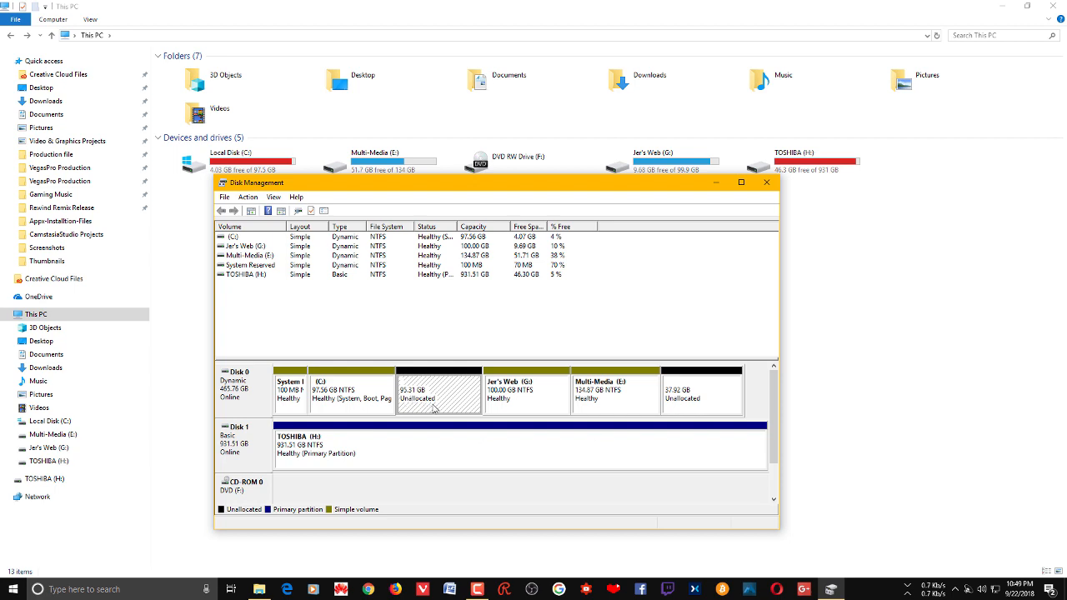
Start Extend Volume for C:, advance to disk selection, and move the wizard clear of the C: volume block.
left_click(344, 392)
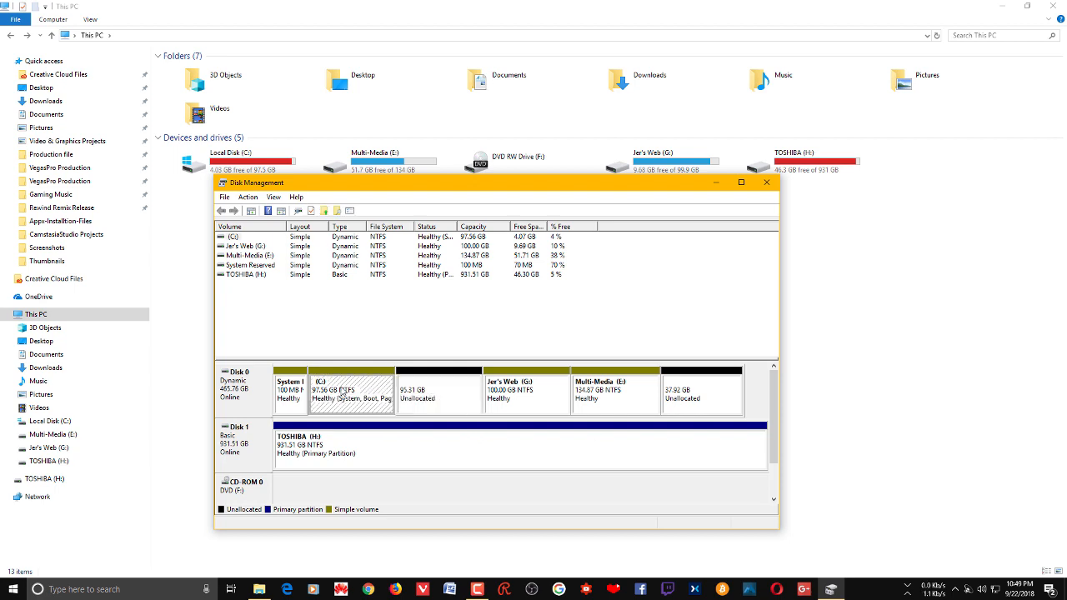
right_click(344, 392)
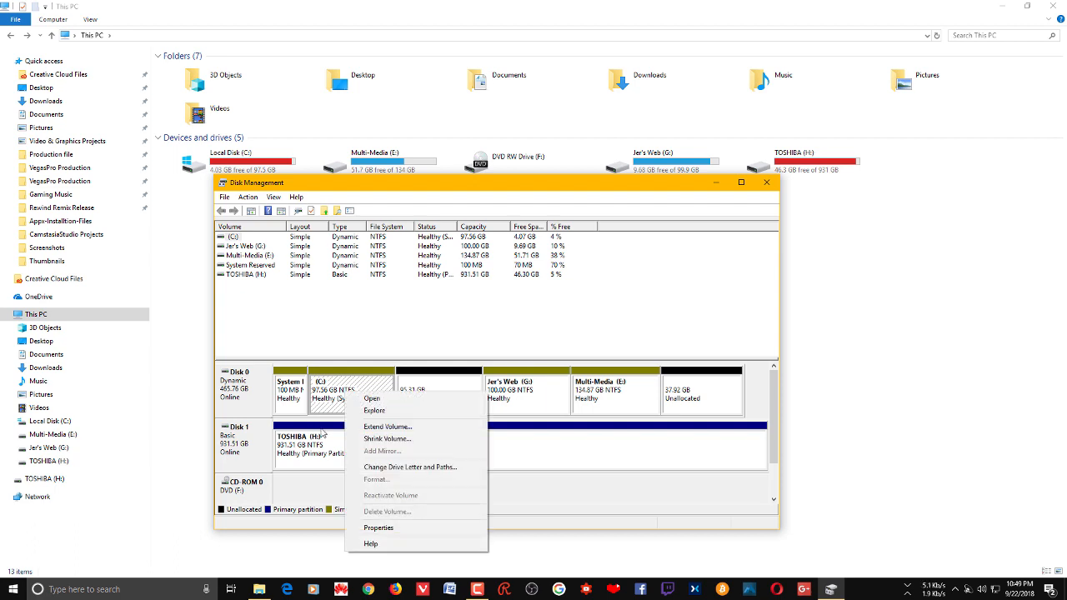
right_click(339, 381)
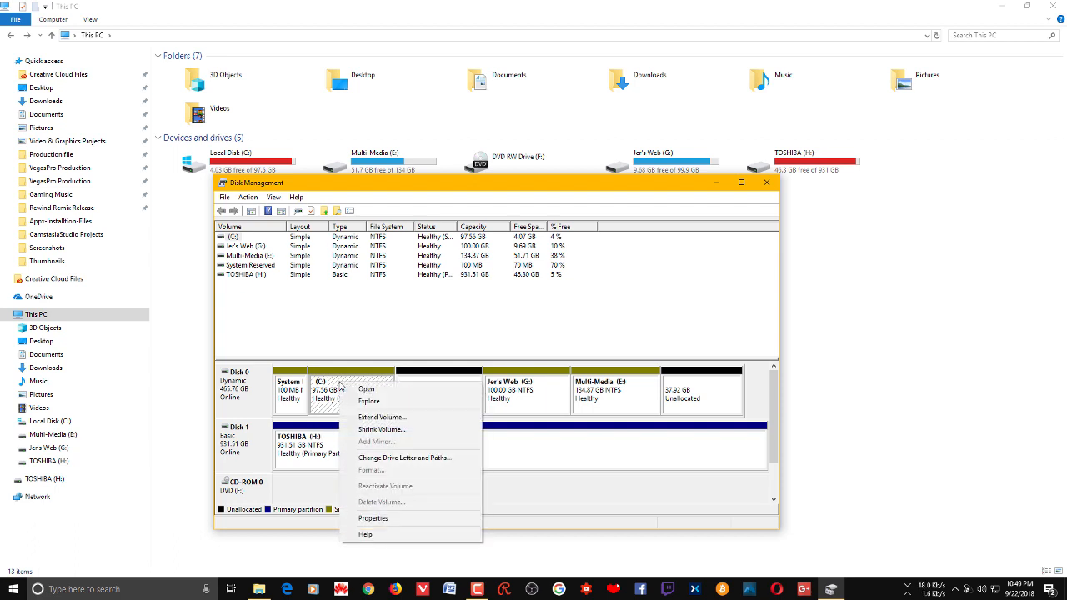
left_click(400, 418)
left_click(429, 444)
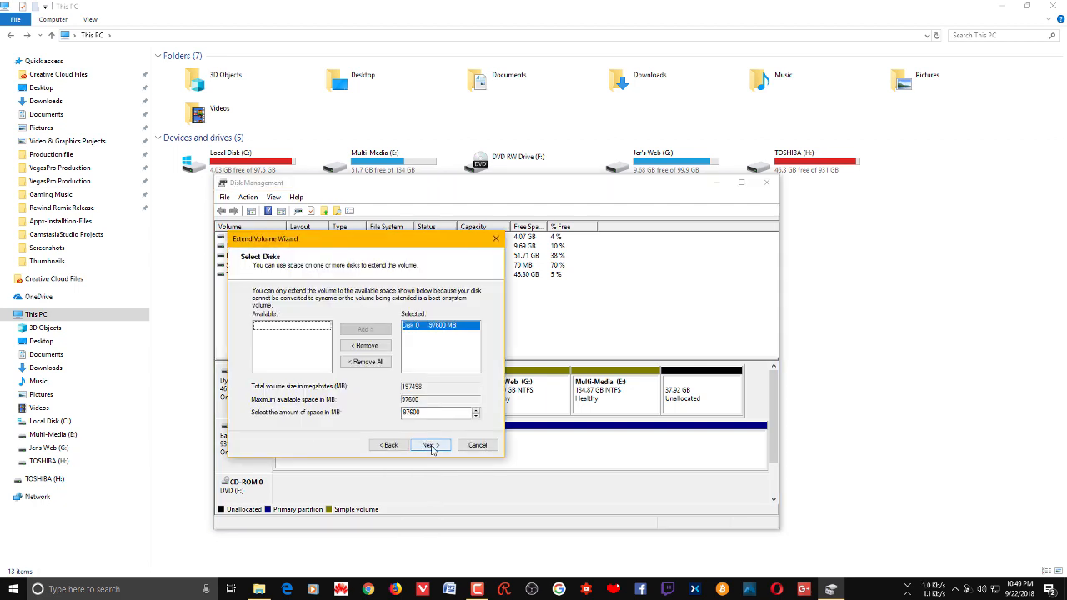
left_click(419, 412)
left_click_drag(395, 243, 542, 235)
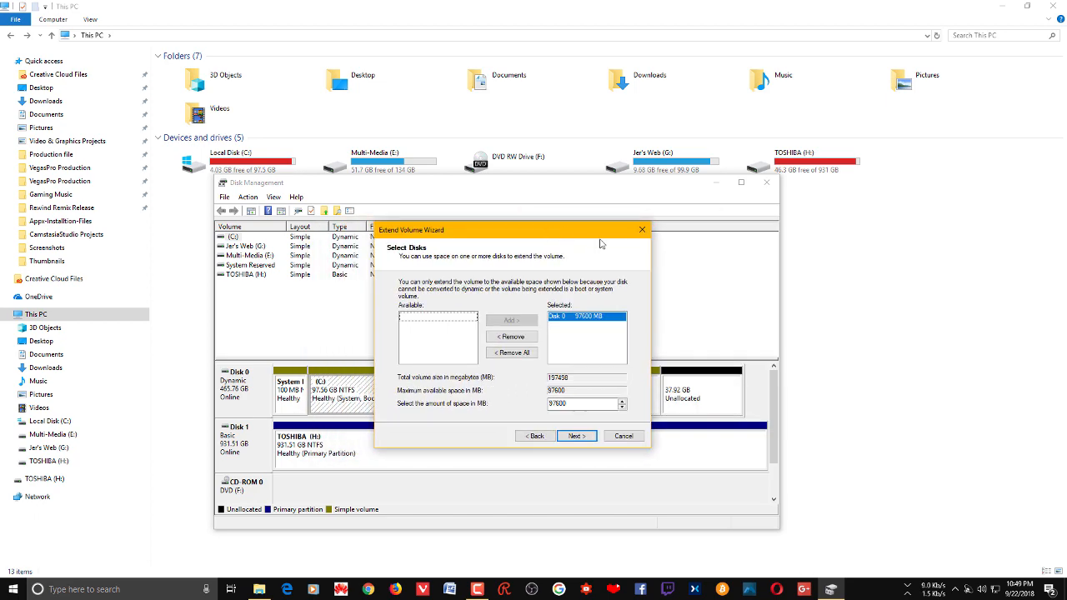
Open Calculator, place it clear of the Extend Volume Wizard, and multiply 1024 by 45 to convert 45 GB to megabytes.
key("XF86Calculator")
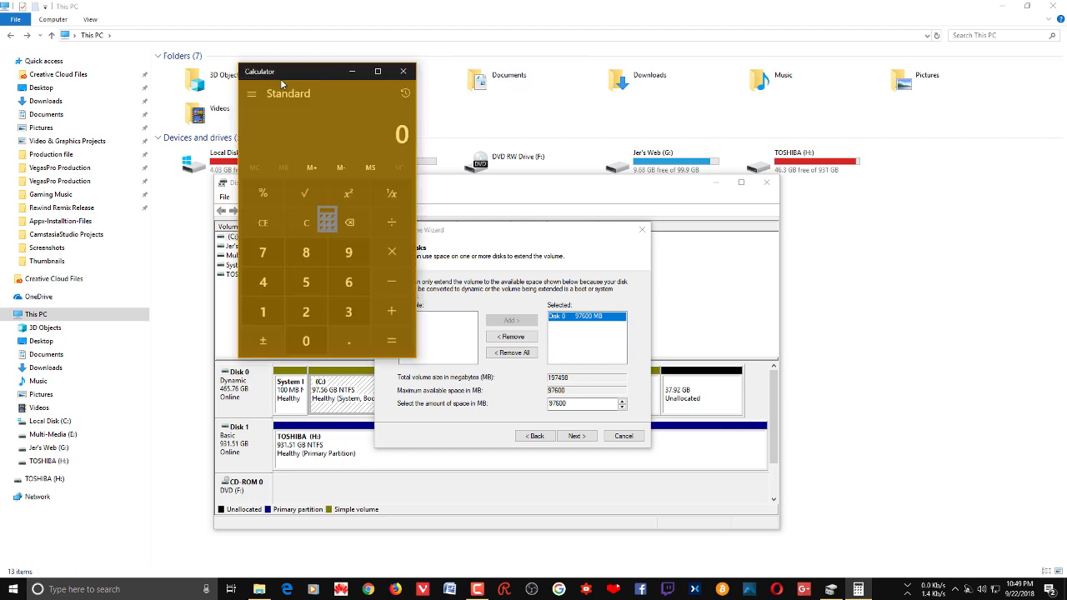
left_click_drag(280, 73, 788, 83)
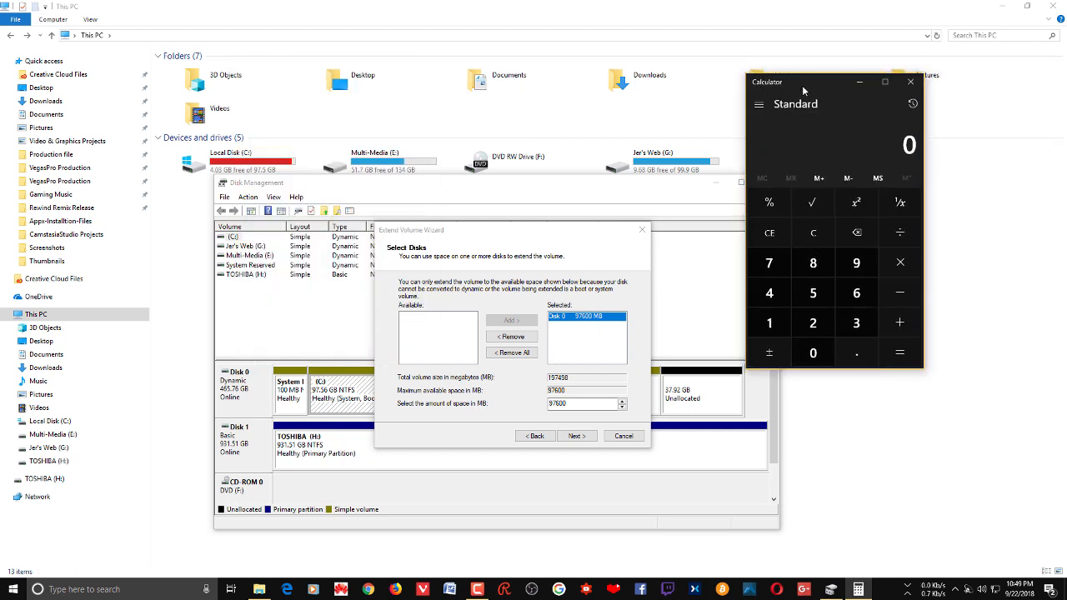
type("1024")
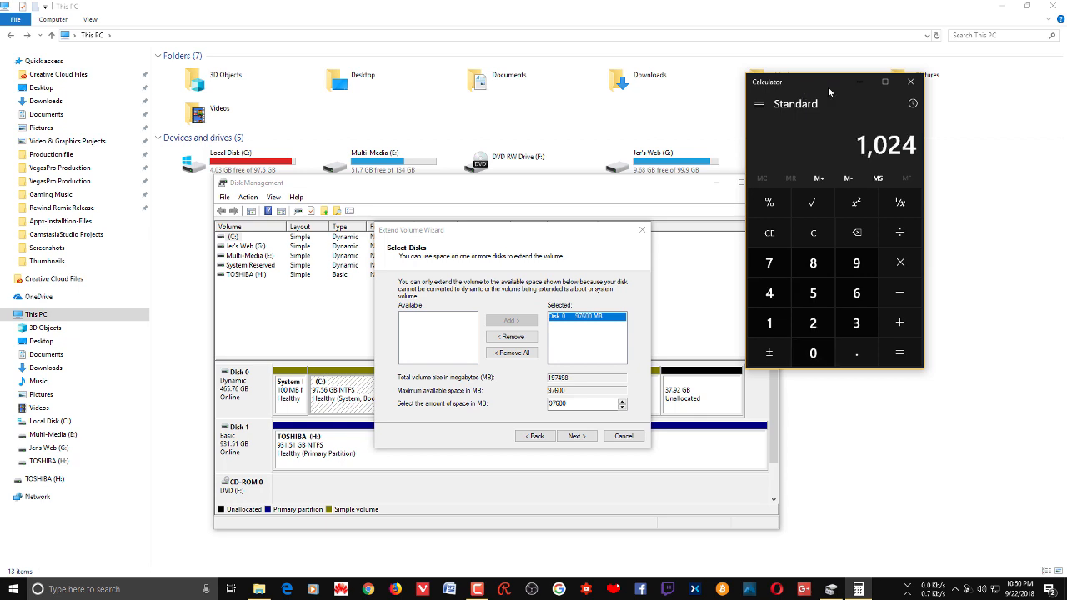
key("asterisk")
type("45")
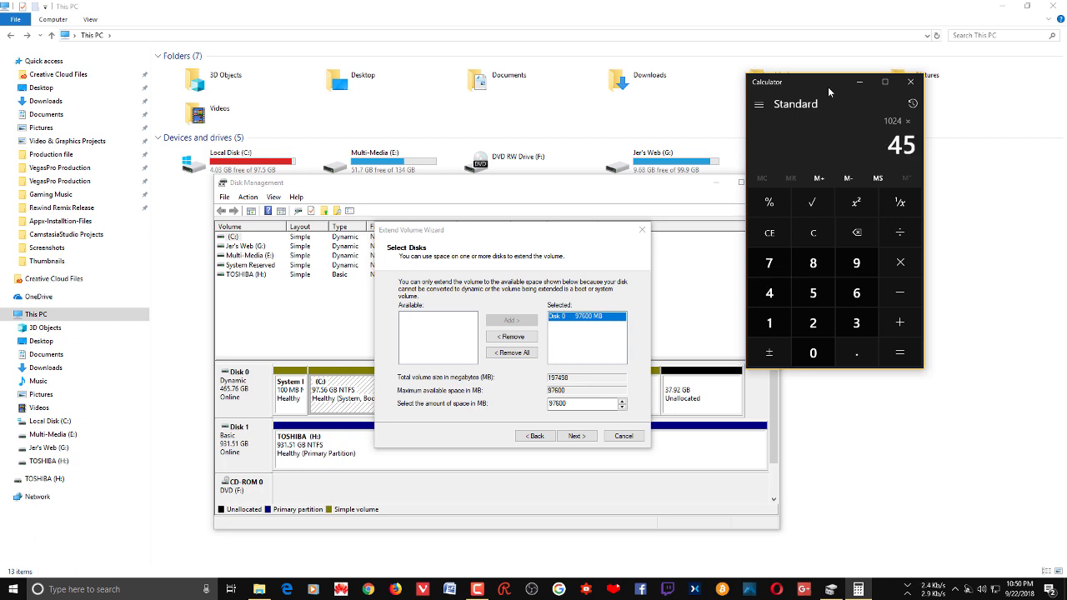
key("Return")
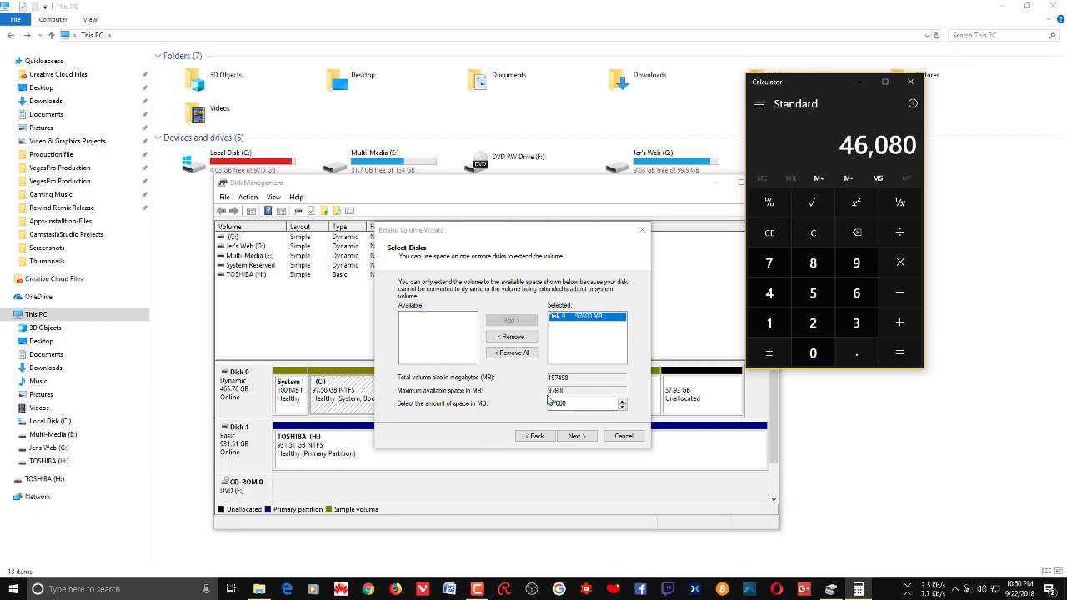
Set the amount of space for extending C: to 46080 MB and complete the Extend Volume Wizard.
left_click(491, 407)
left_click_drag(574, 404, 498, 405)
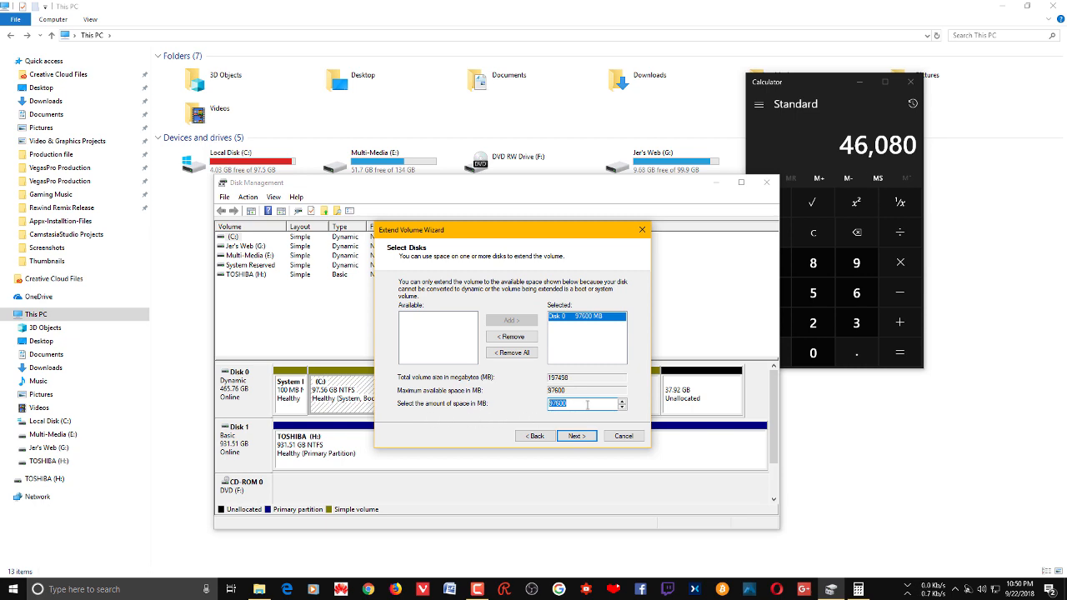
left_click_drag(580, 403, 497, 404)
type("46080")
left_click_drag(507, 230, 537, 218)
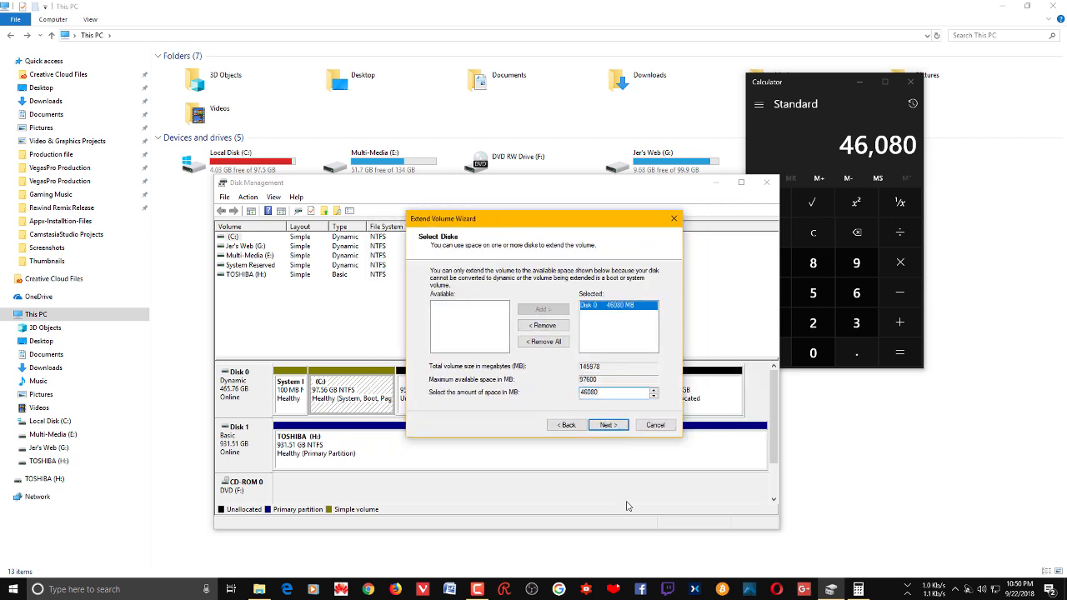
left_click(614, 425)
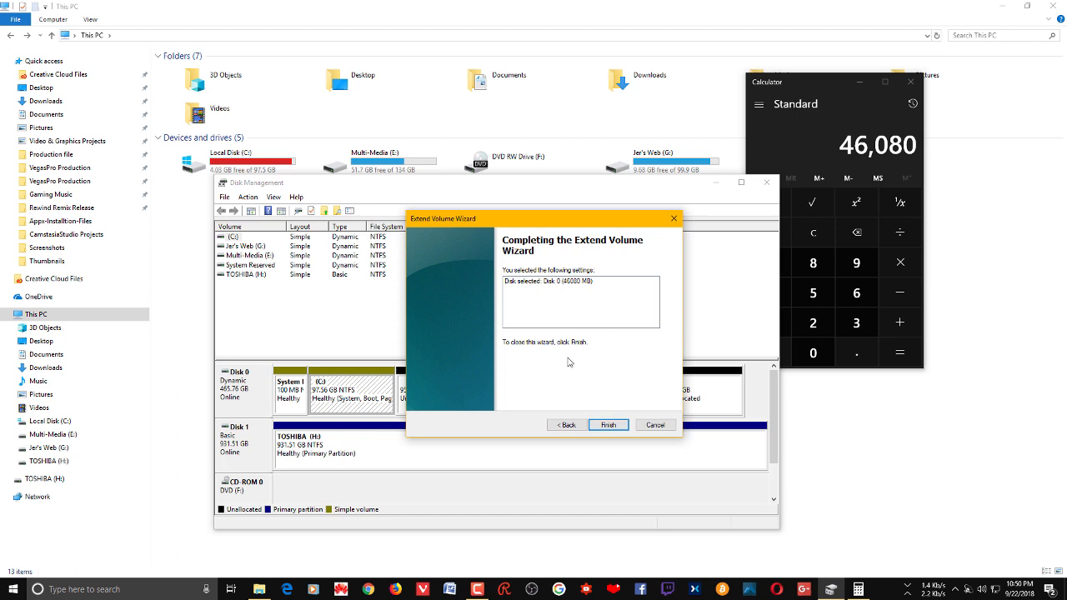
left_click(608, 425)
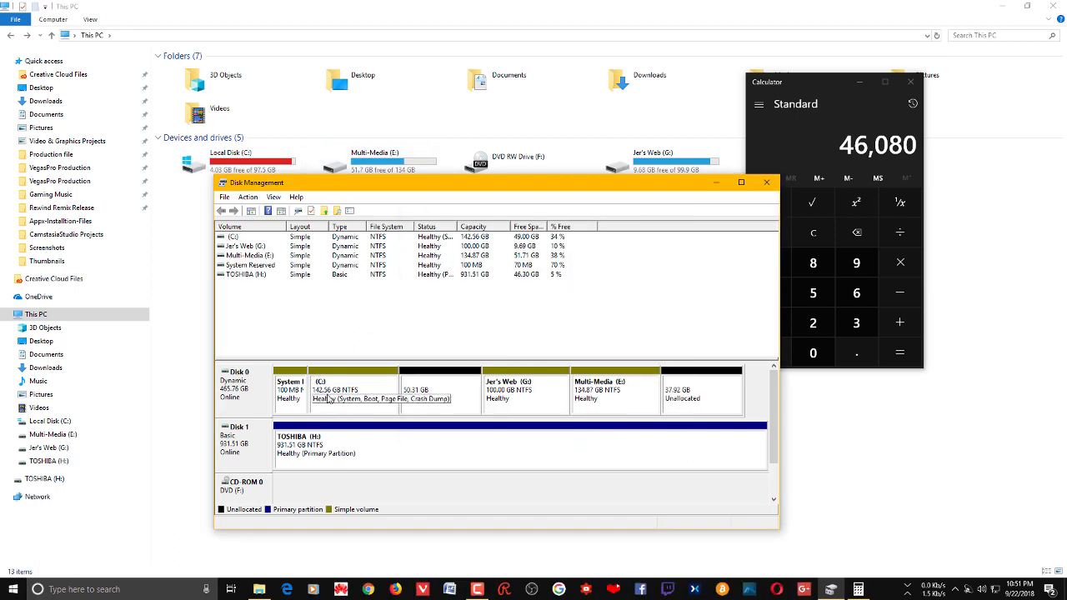
Check the C: drive's capacity in File Explorer, then return to Disk Management and examine both unallocated spaces on Disk 0.
left_click(715, 183)
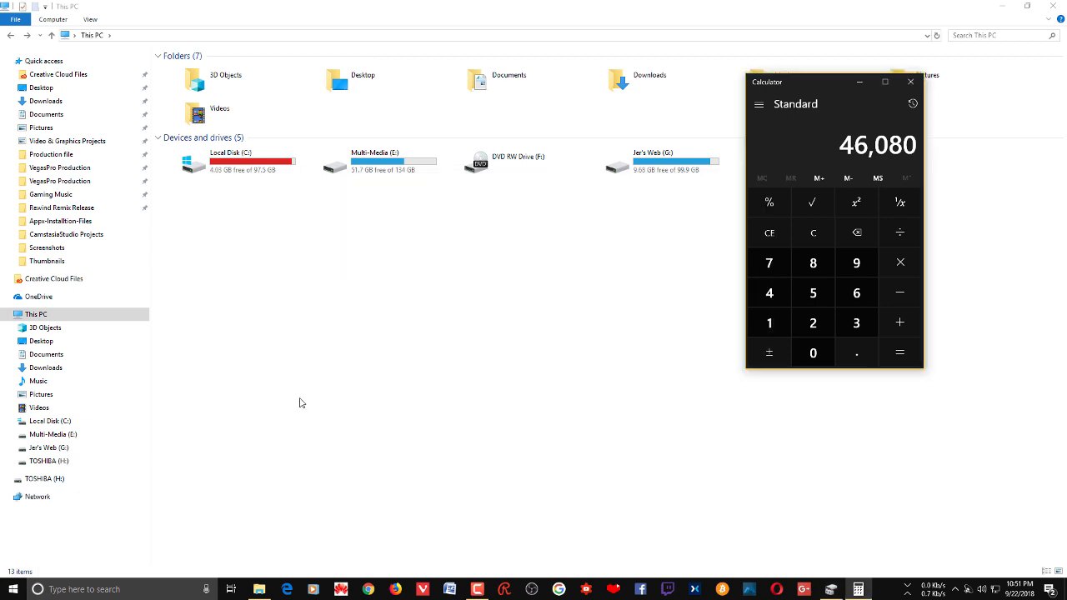
left_click(312, 358)
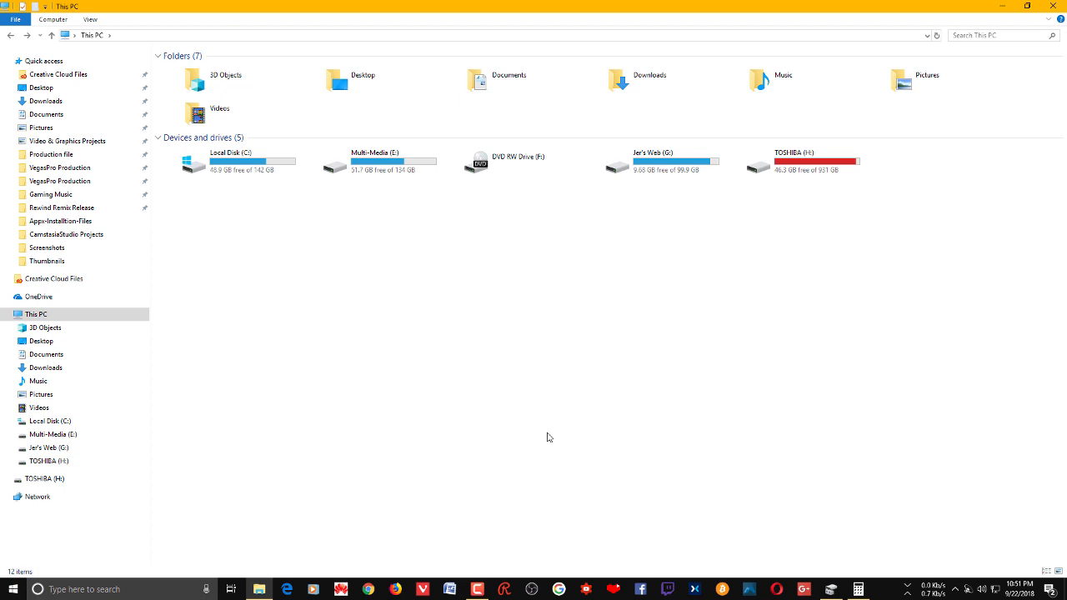
left_click(831, 590)
left_click(683, 399)
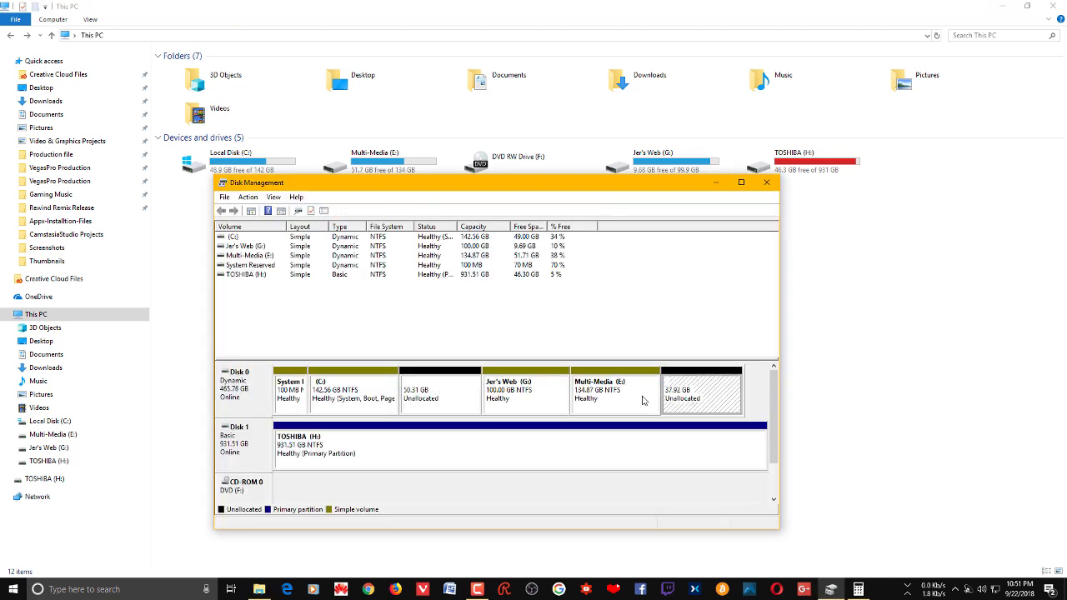
left_click(455, 397)
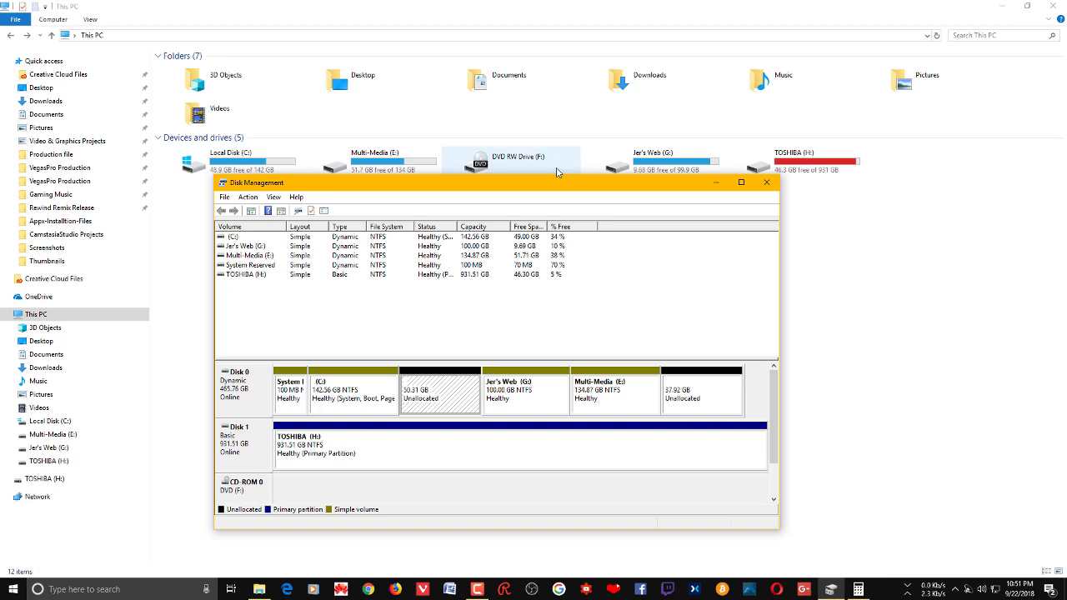
right_click(430, 399)
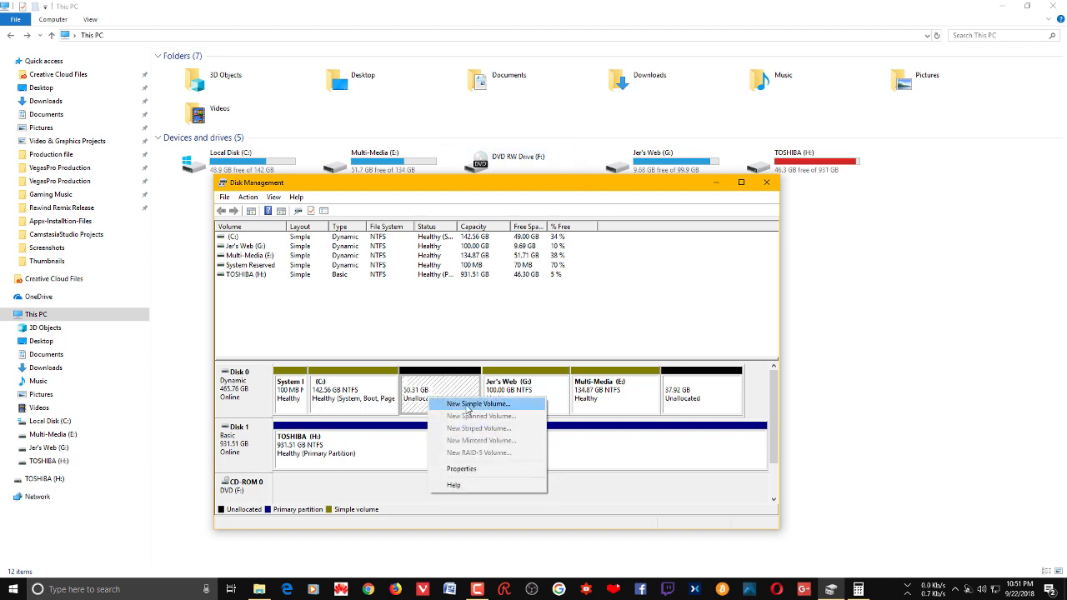
left_click(421, 393)
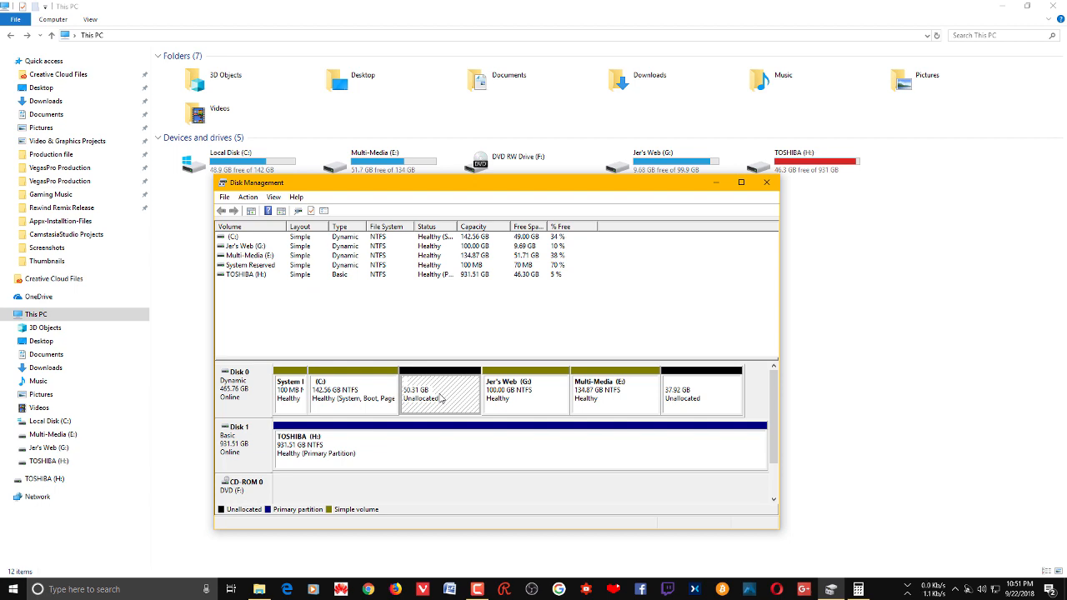
Start a New Simple Volume in the unallocated space beside C: and accept the volume size of 90352 MB.
right_click(441, 399)
left_click(457, 401)
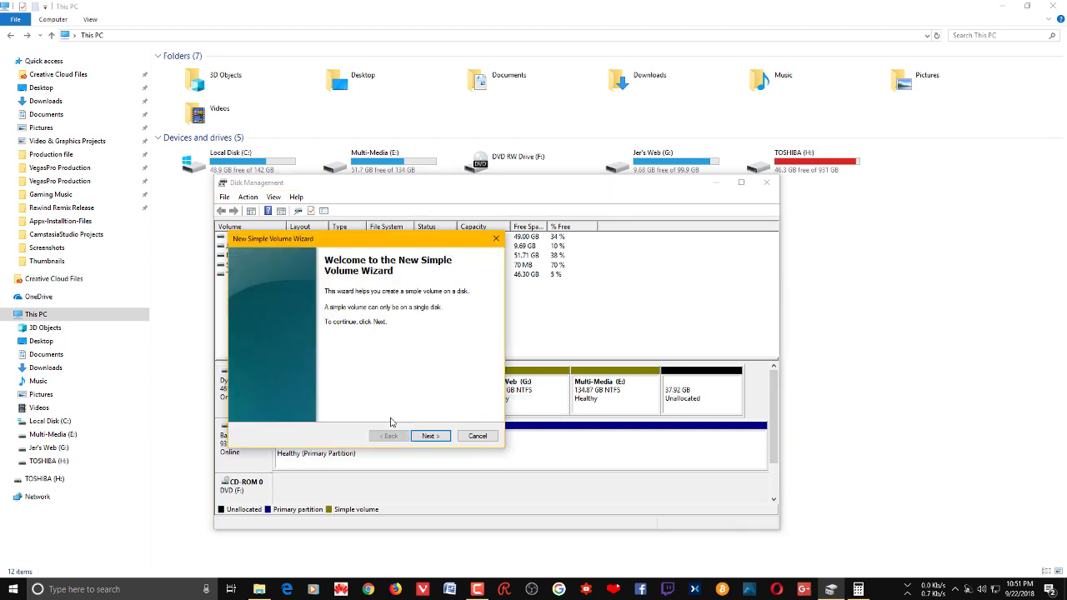
left_click(432, 437)
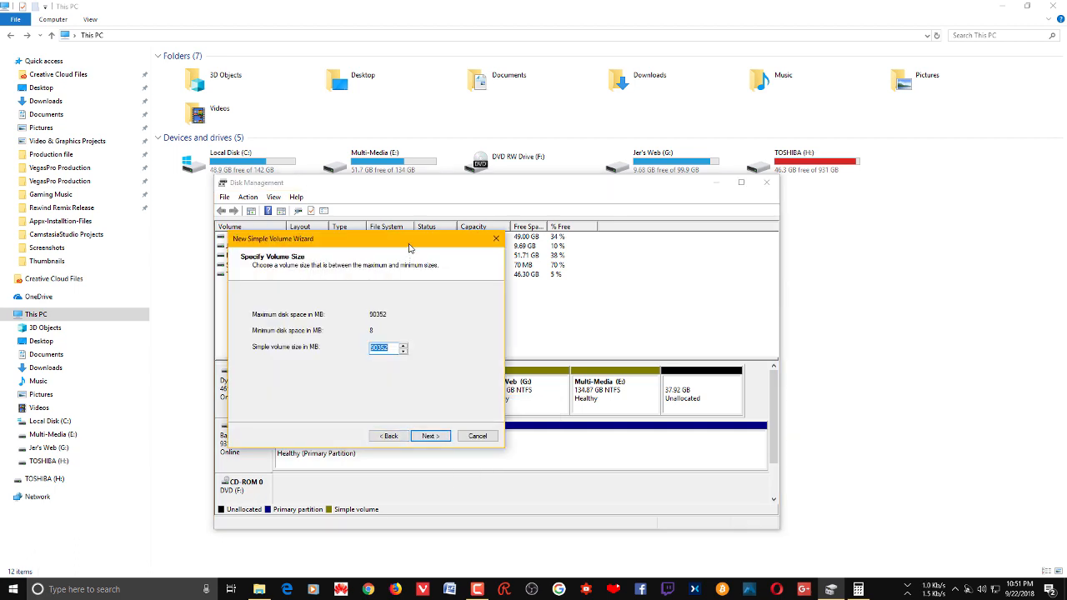
left_click_drag(410, 247, 655, 237)
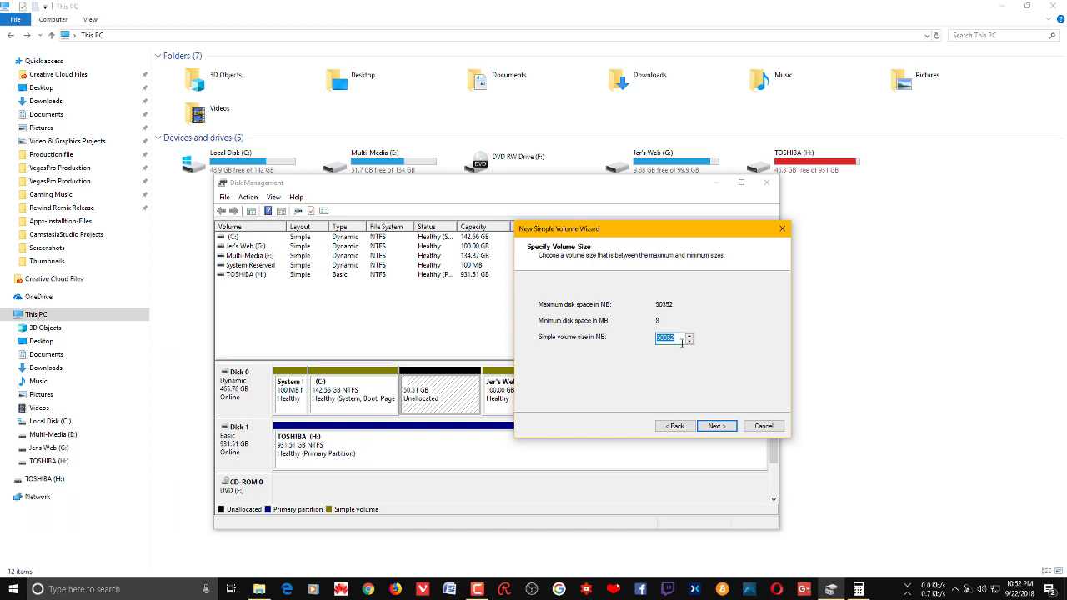
left_click_drag(675, 229, 958, 229)
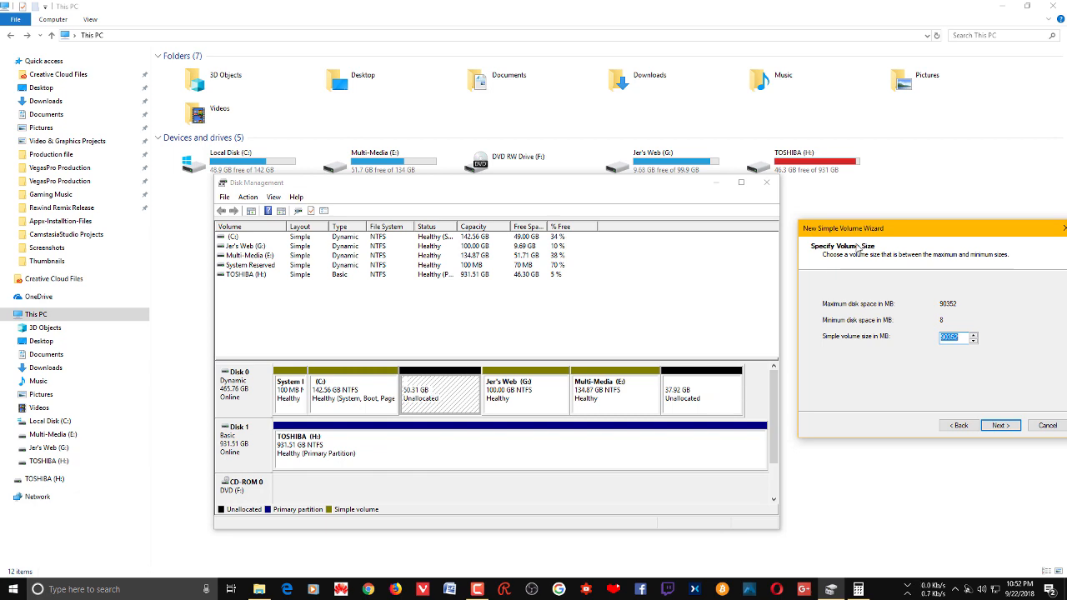
left_click_drag(887, 225, 860, 204)
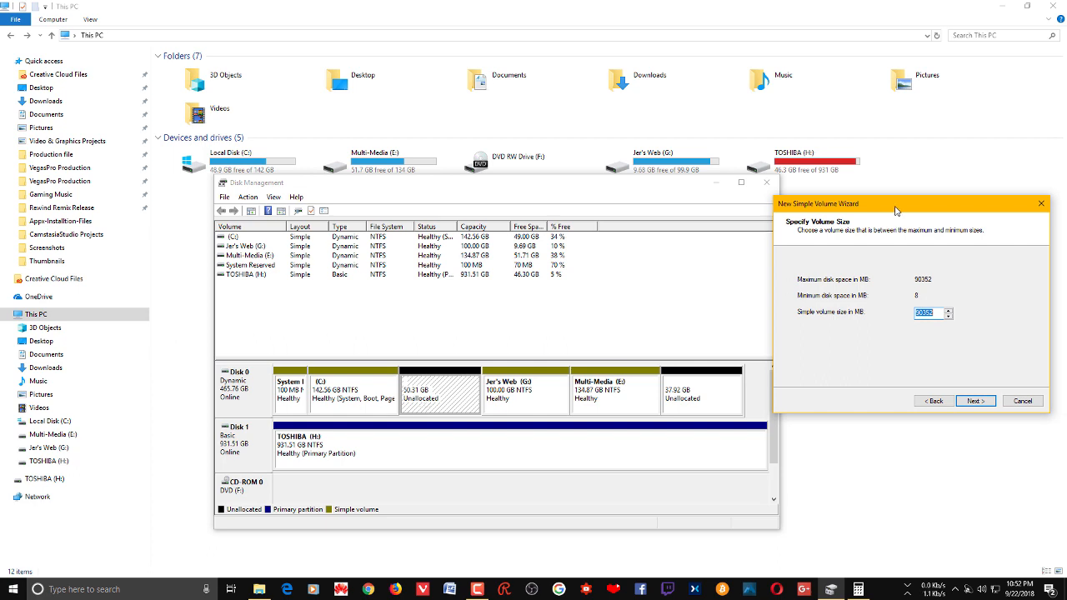
left_click_drag(897, 201, 778, 98)
left_click(721, 411)
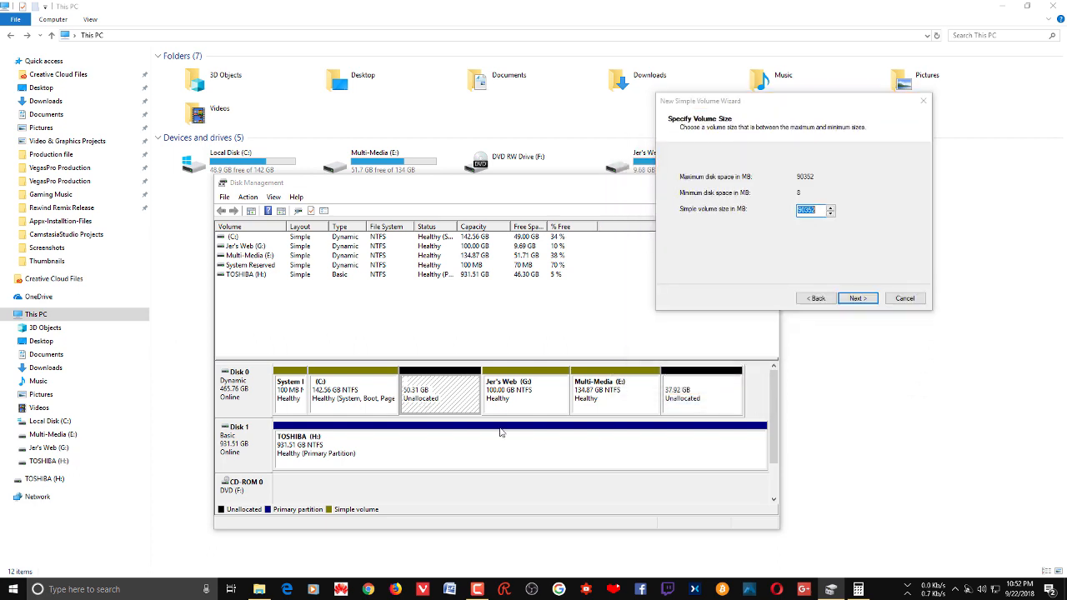
left_click_drag(834, 103, 742, 110)
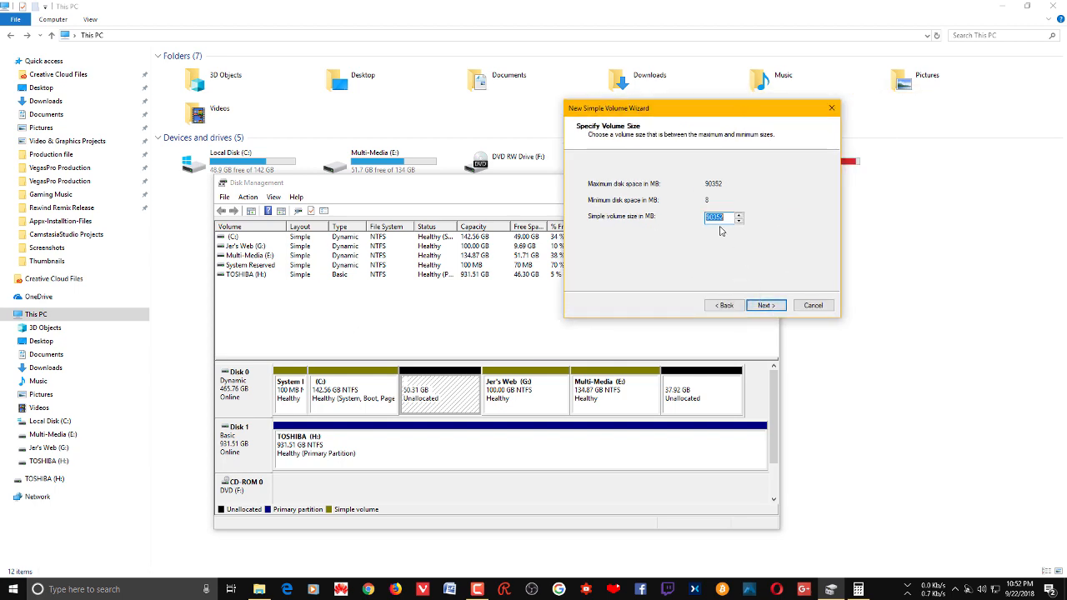
left_click(766, 306)
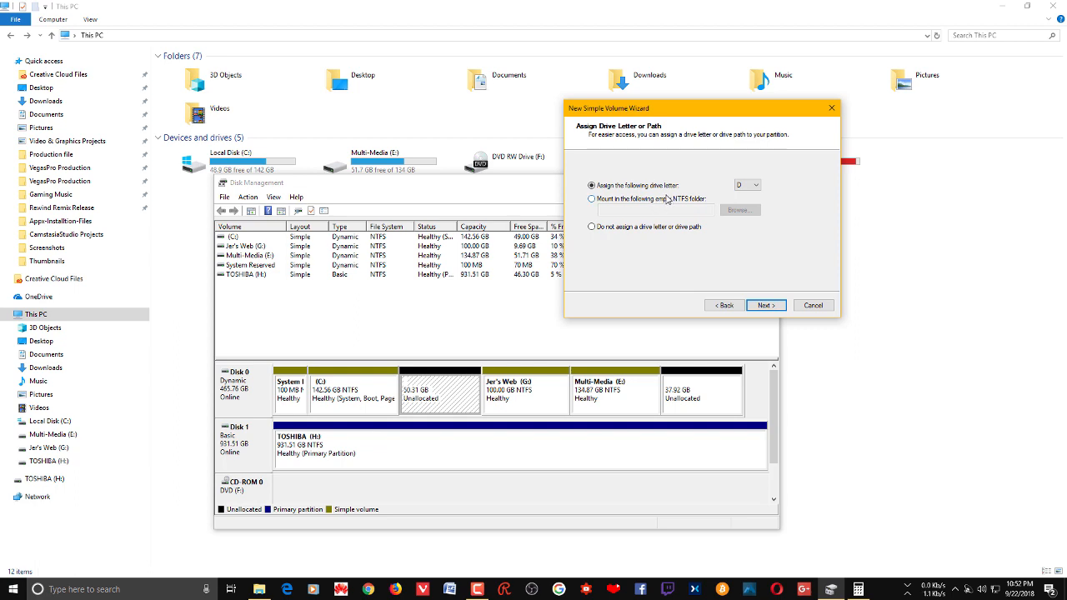
Assign drive letter D to the new simple volume and continue to the format settings.
left_click(757, 185)
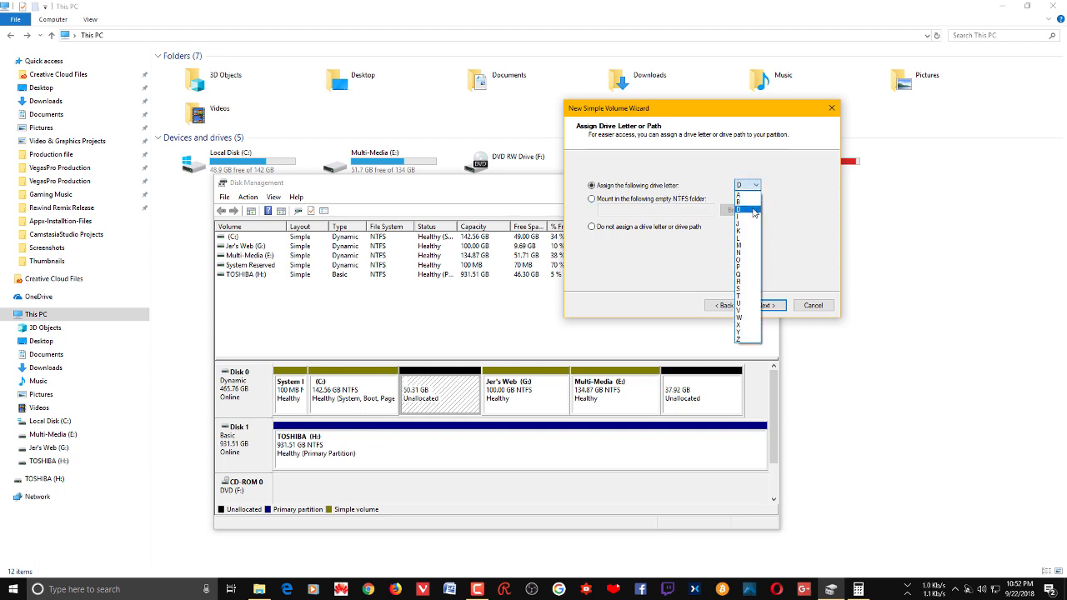
left_click(752, 210)
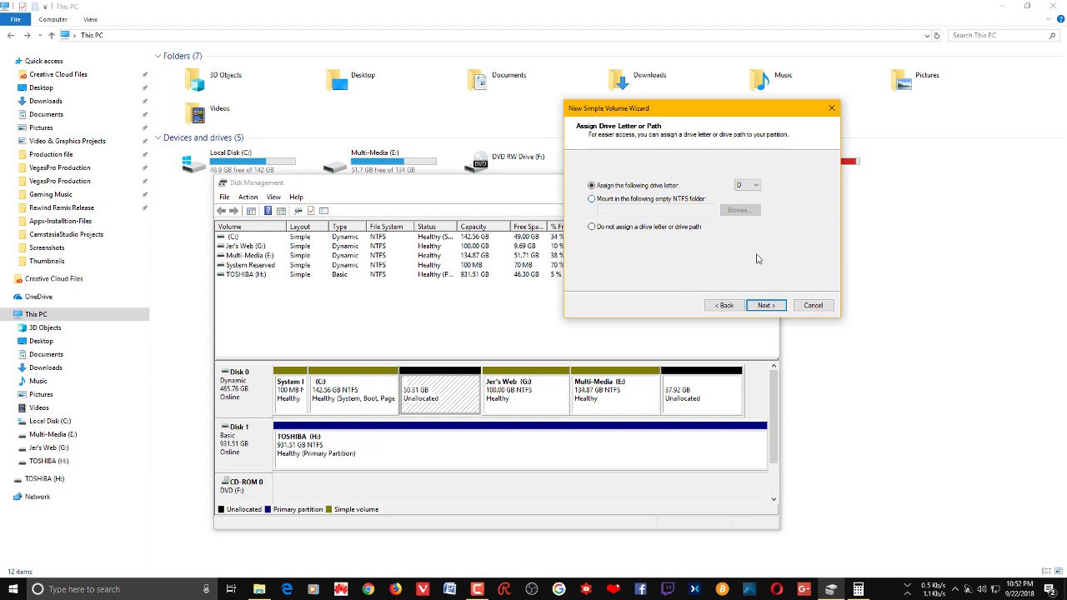
left_click(765, 305)
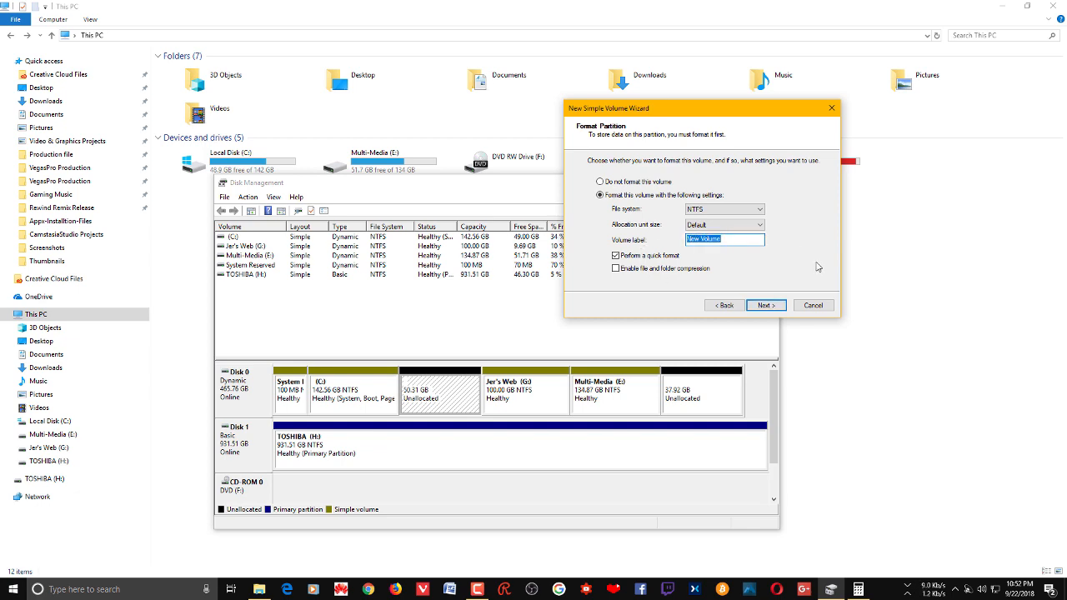
Label the new volume MyOwn, keep NTFS with a quick format, and finish creating it.
type("MyOwn")
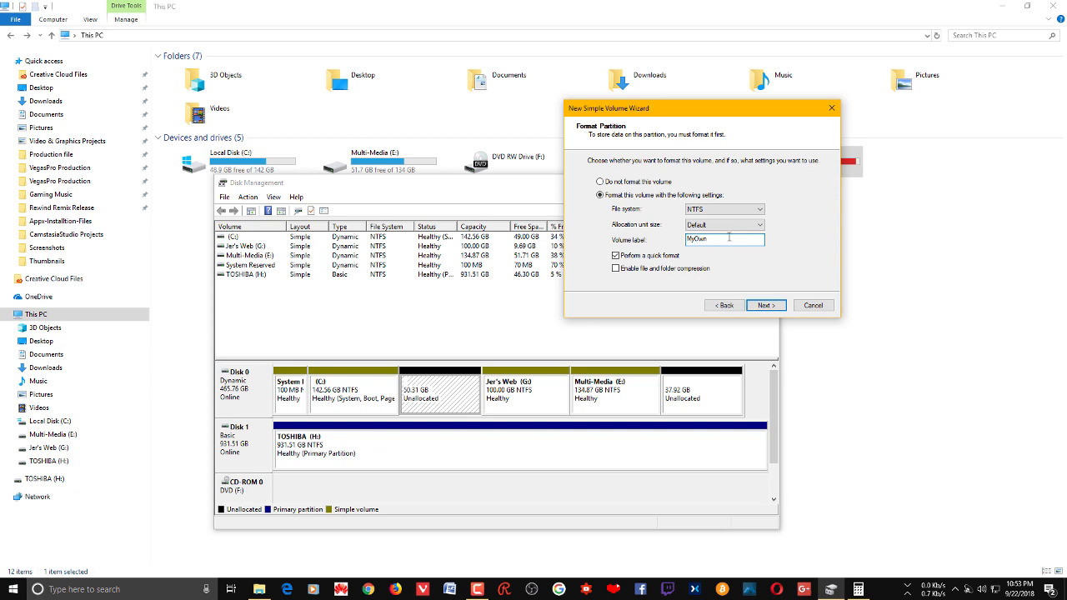
left_click(766, 305)
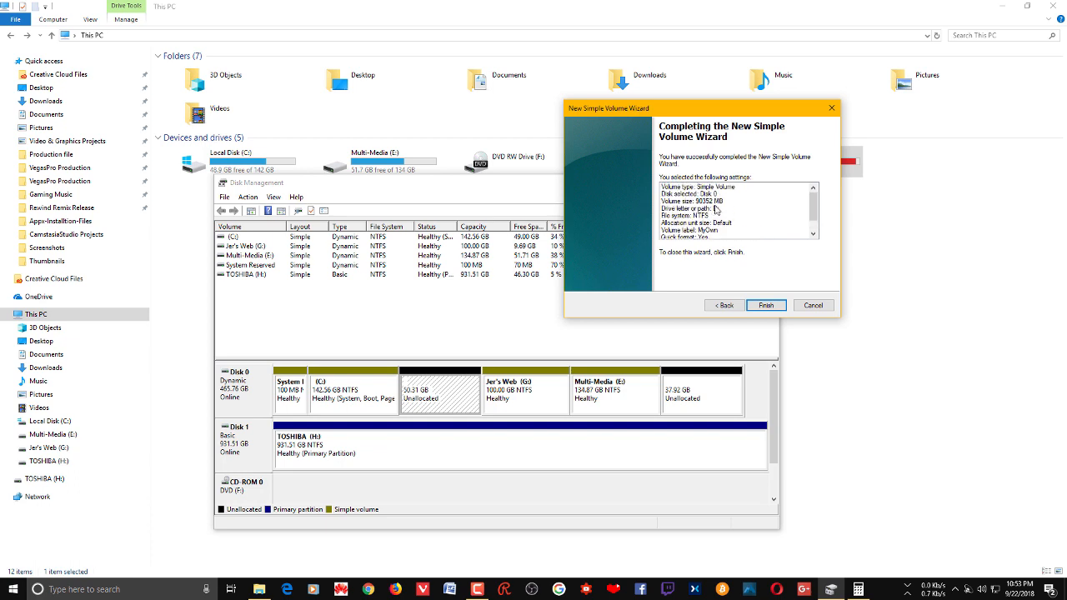
left_click(765, 306)
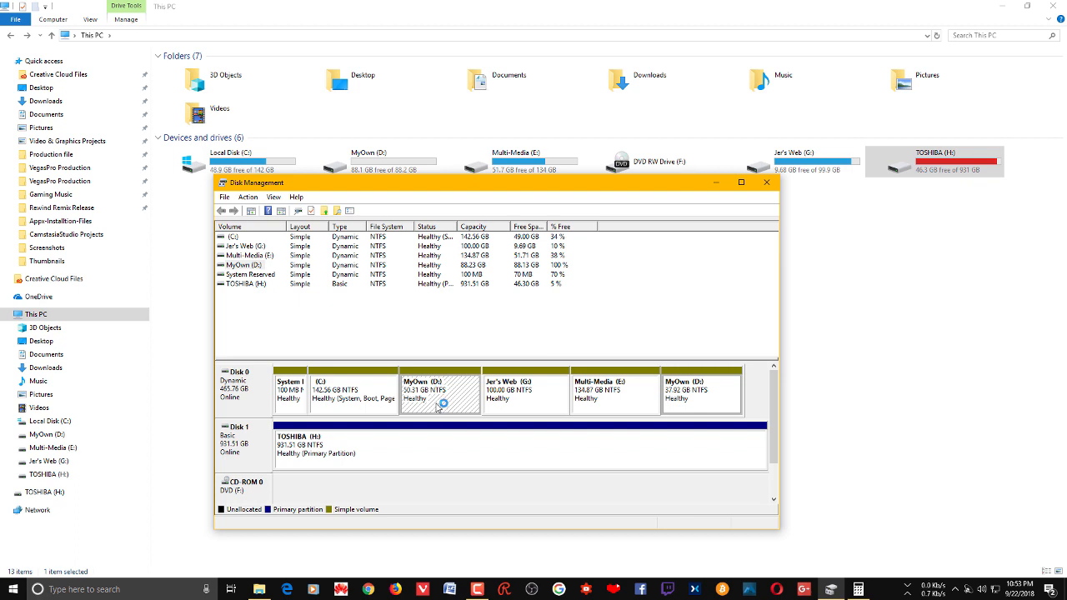
Check MyOwn (D:) in File Explorer, then compare its two separate blocks on Disk 0 in Disk Management.
left_click(409, 177)
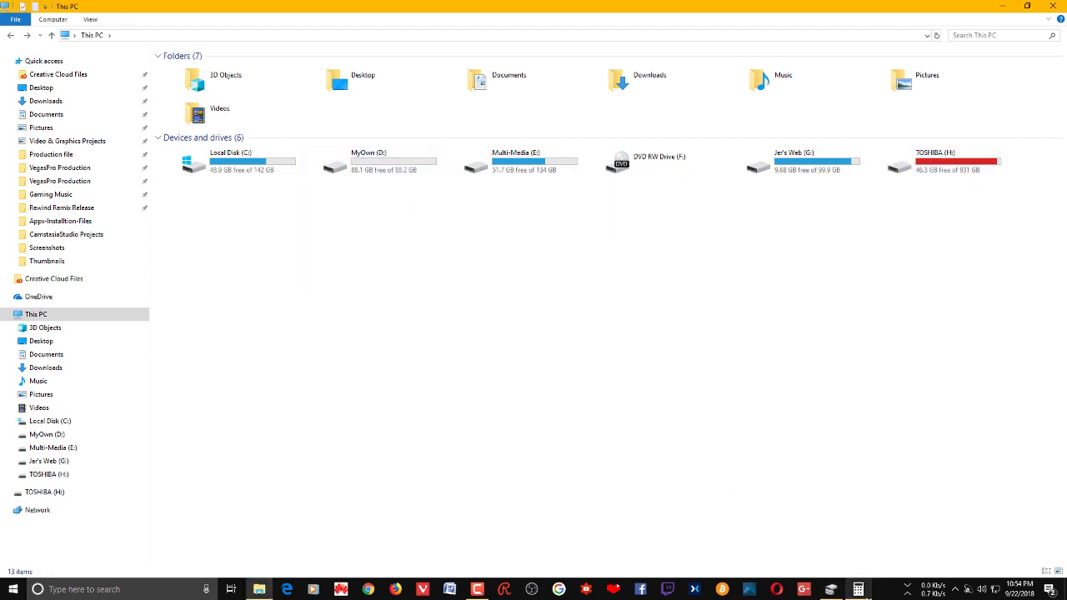
left_click(831, 589)
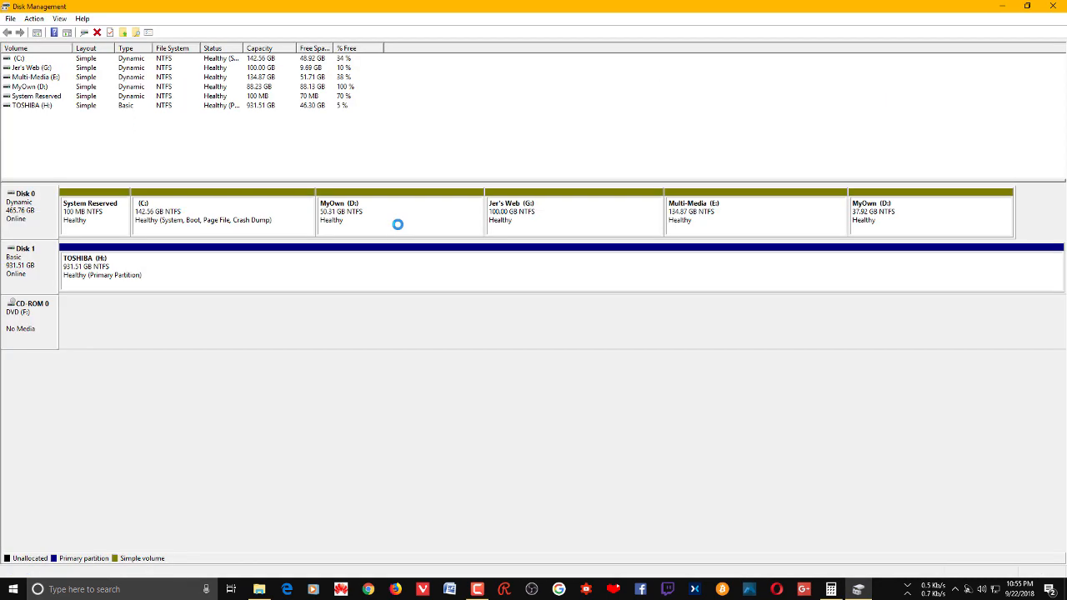
left_click(407, 220)
left_click(912, 210)
left_click(405, 221)
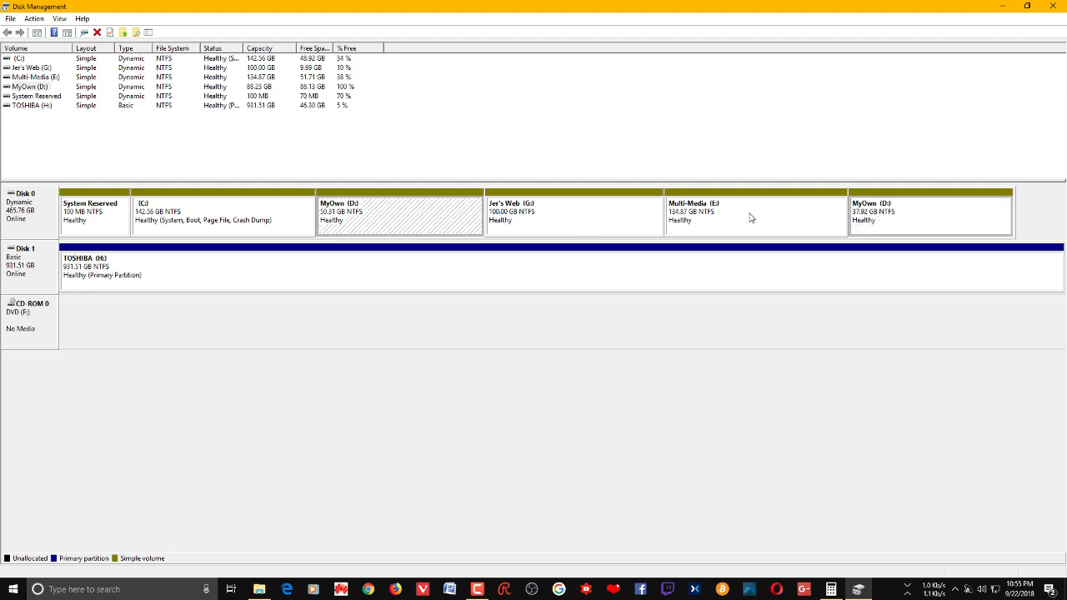
left_click(908, 214)
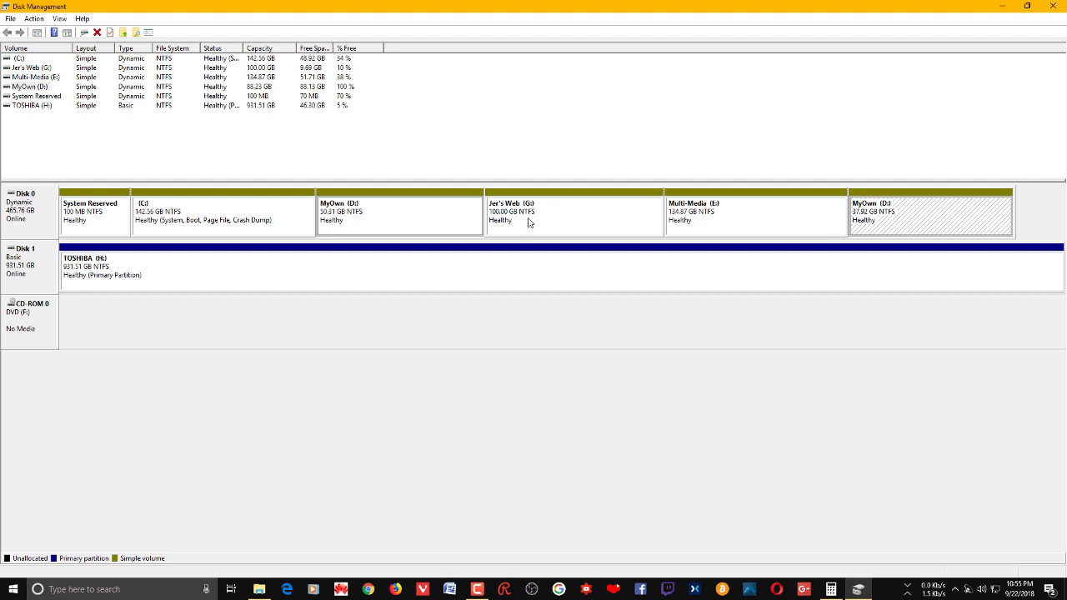
Inspect the contents of MyOwn (D:) in File Explorer, then return to This PC and minimize the open windows.
left_click(1003, 6)
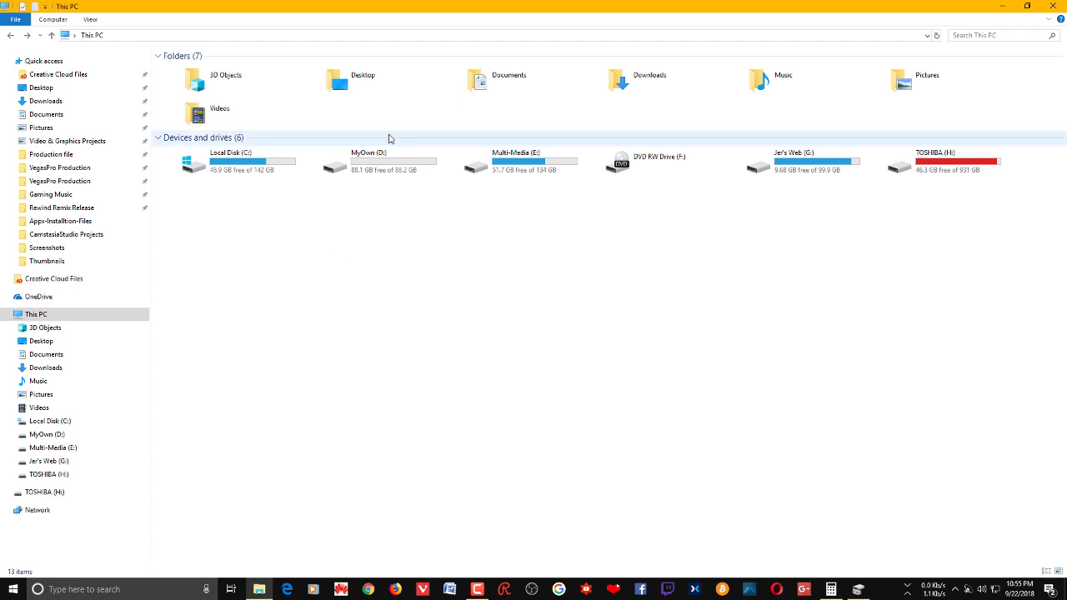
left_click(383, 165)
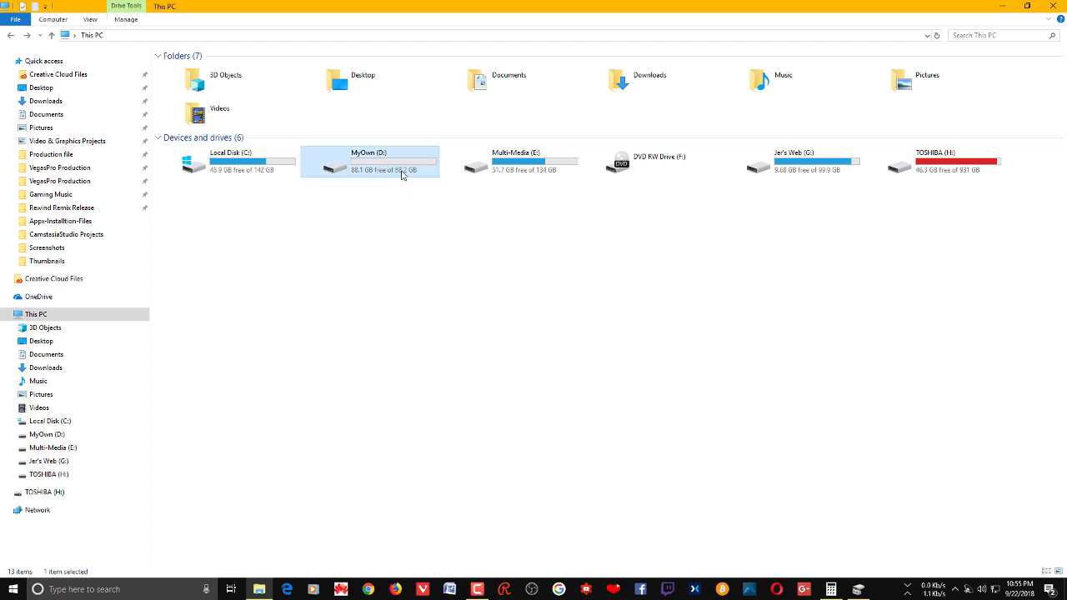
double_click(401, 174)
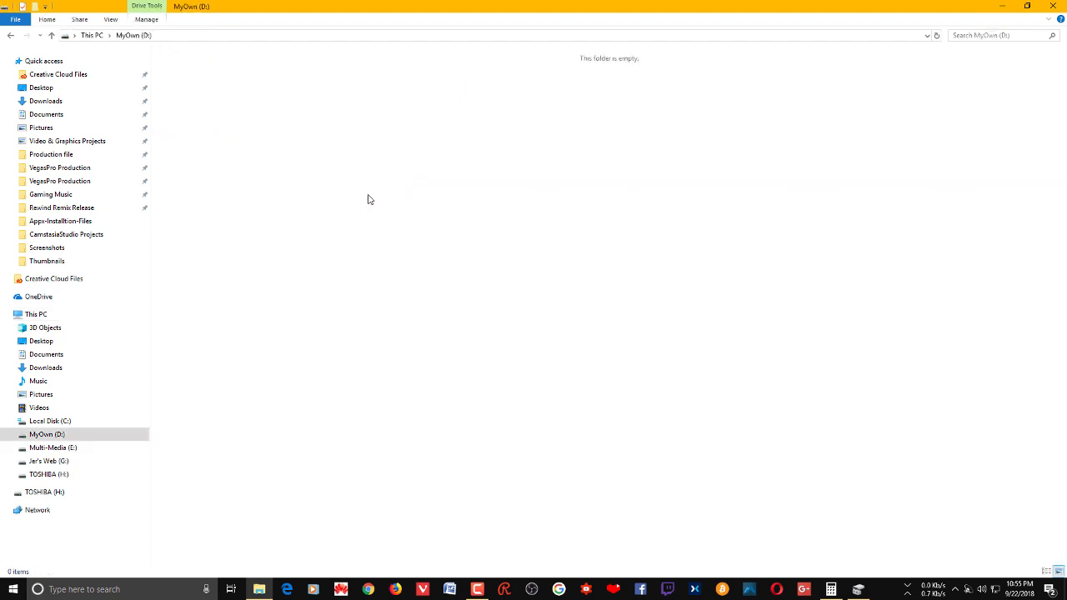
left_click(10, 35)
left_click(404, 314)
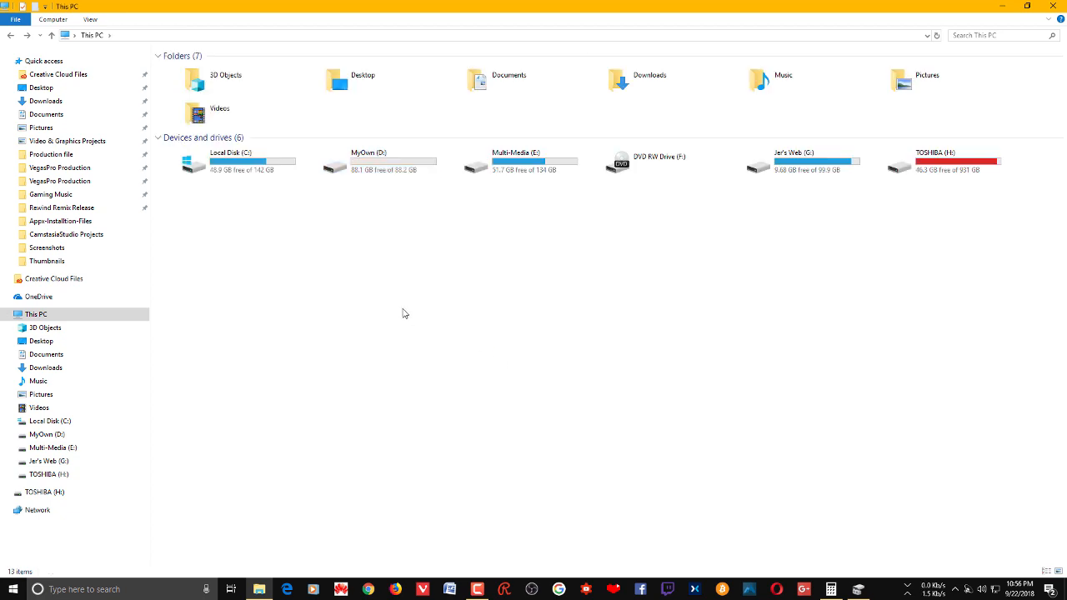
left_click(1001, 6)
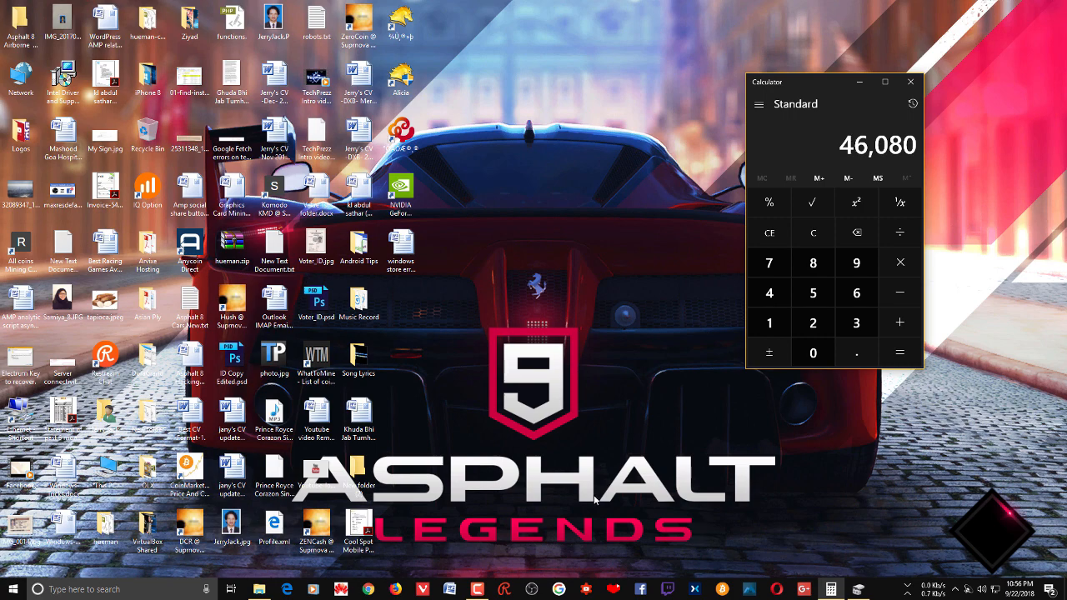
left_click(860, 82)
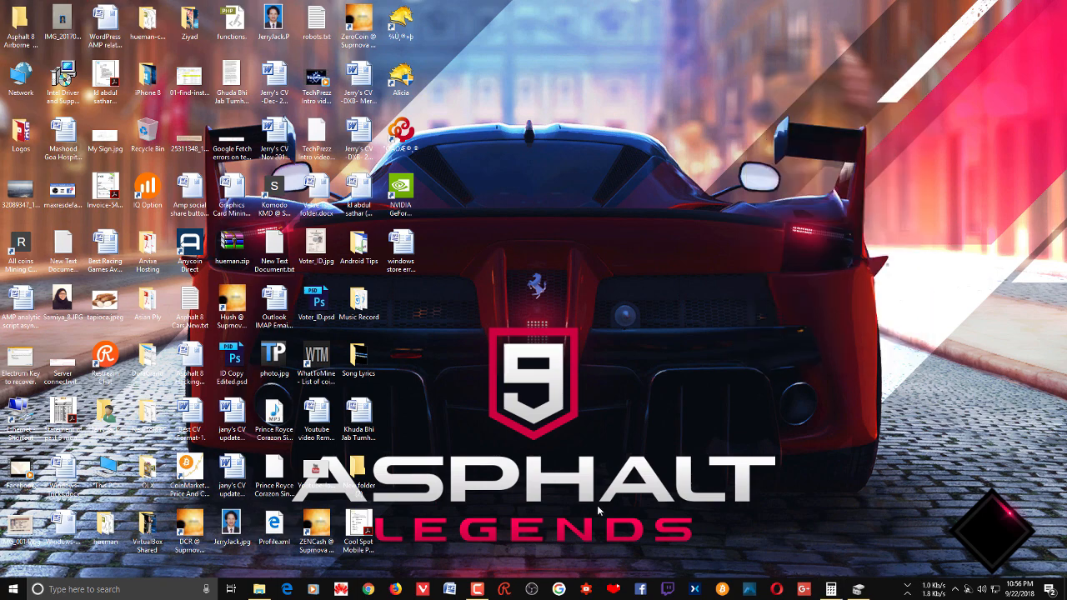